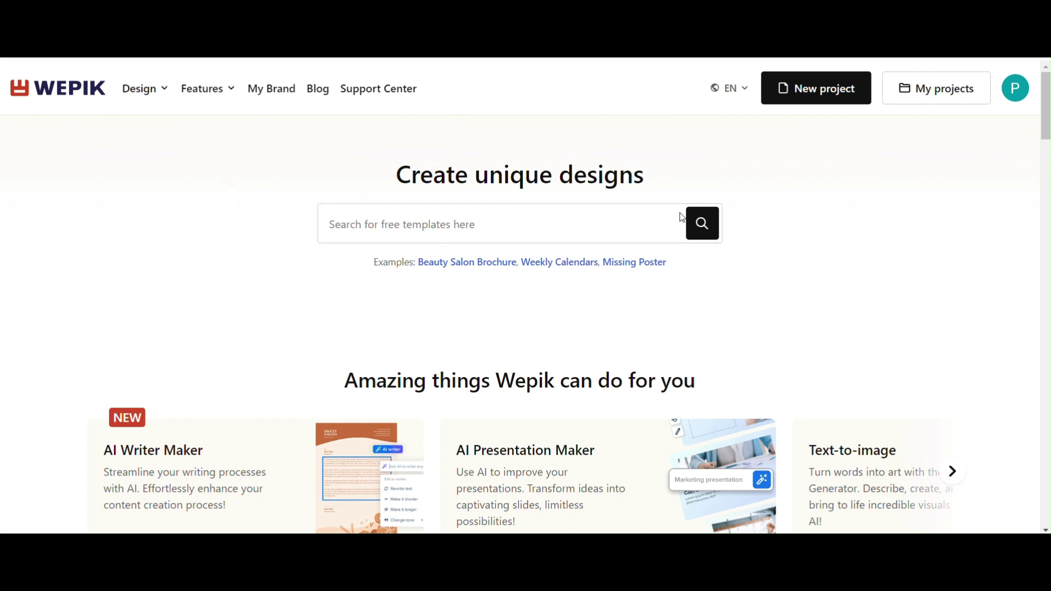
Search the templates for 'res' and open the Resumes collection
left_click(437, 222)
type("res")
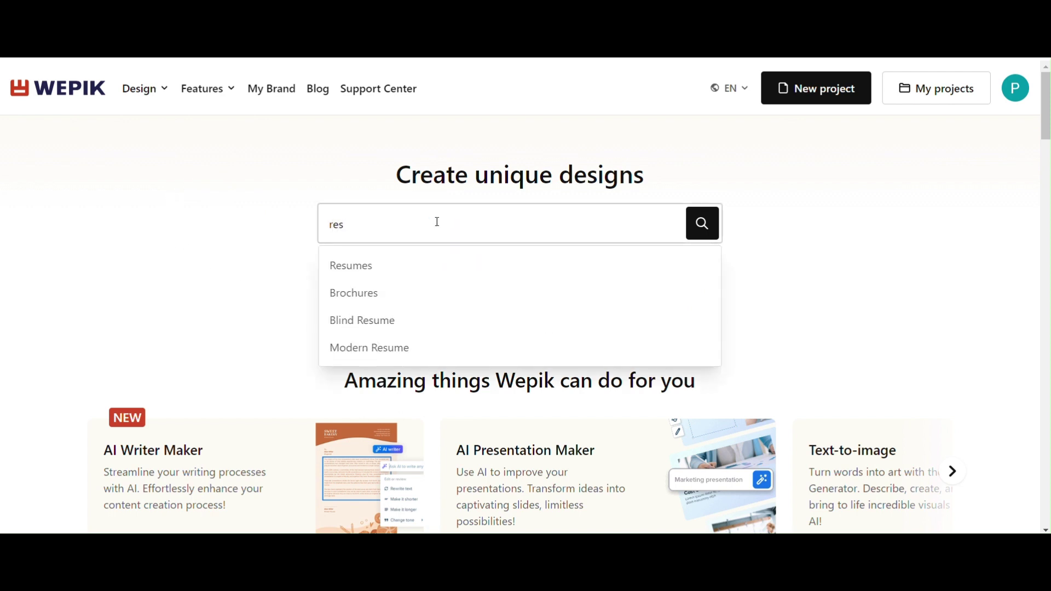
left_click(360, 271)
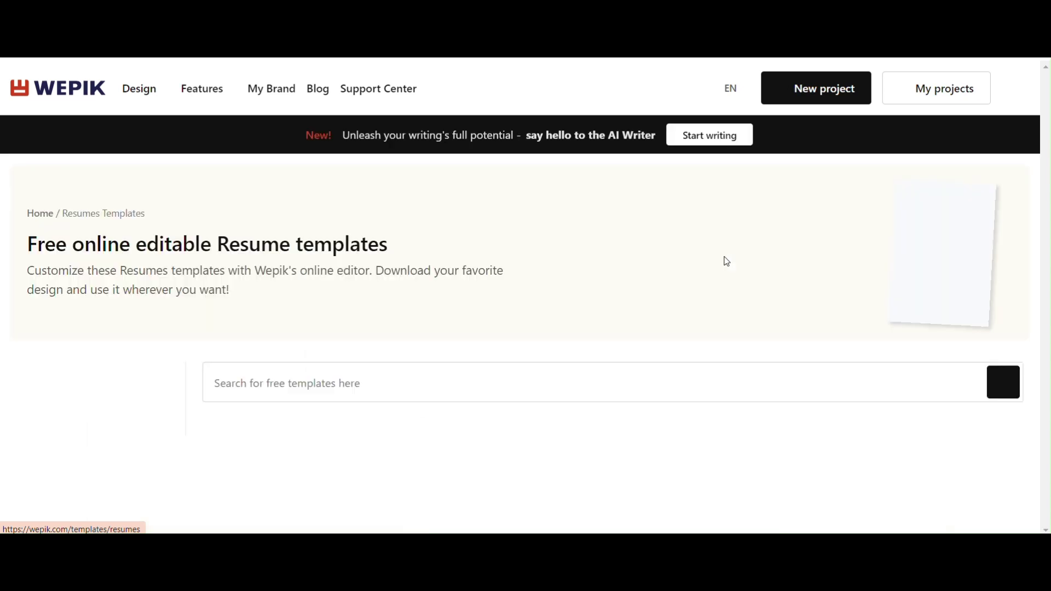
Browse the resume templates and start editing the Creative Duotone designer resume
scroll(427, 334, "down", 4)
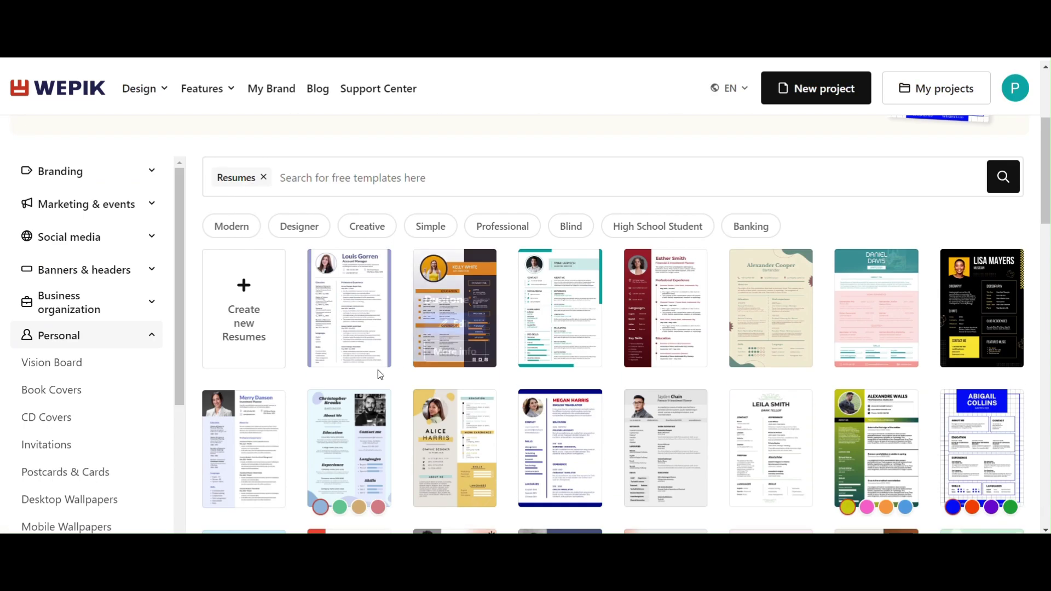
scroll(630, 372, "down", 2)
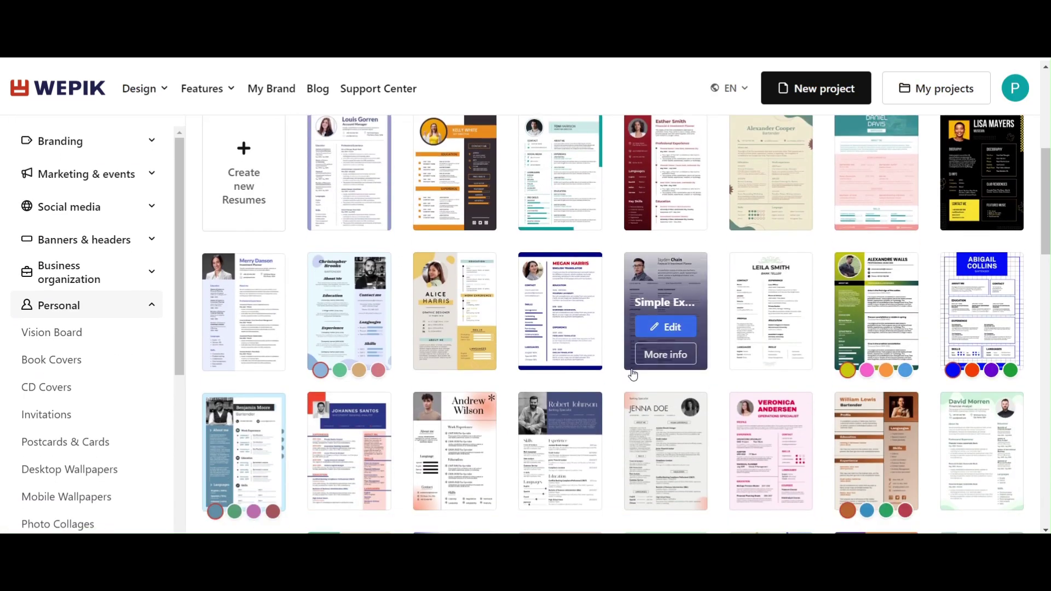
scroll(633, 374, "up", 1)
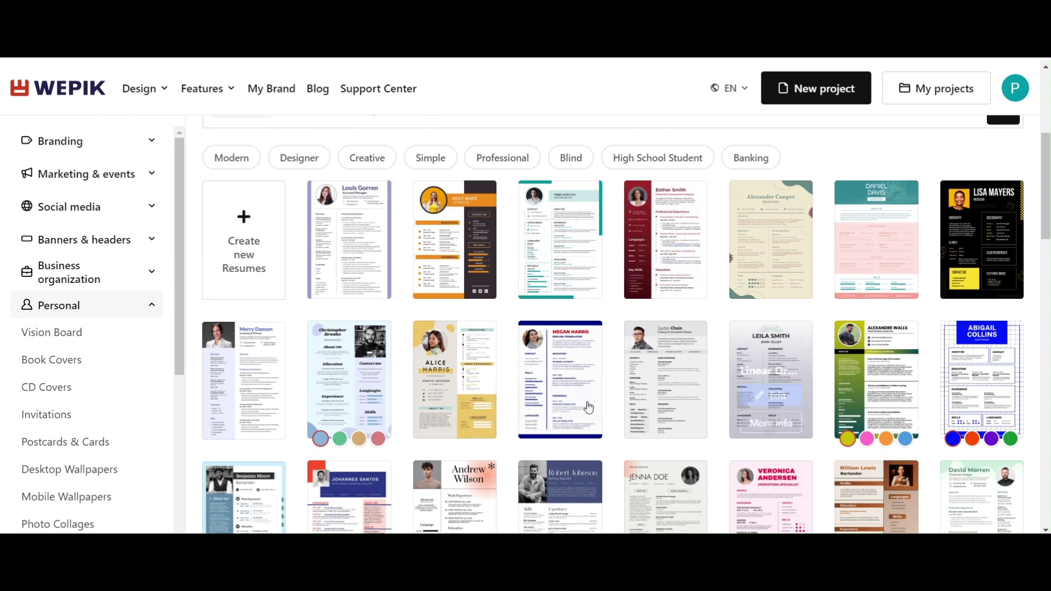
mouse_move(560, 311)
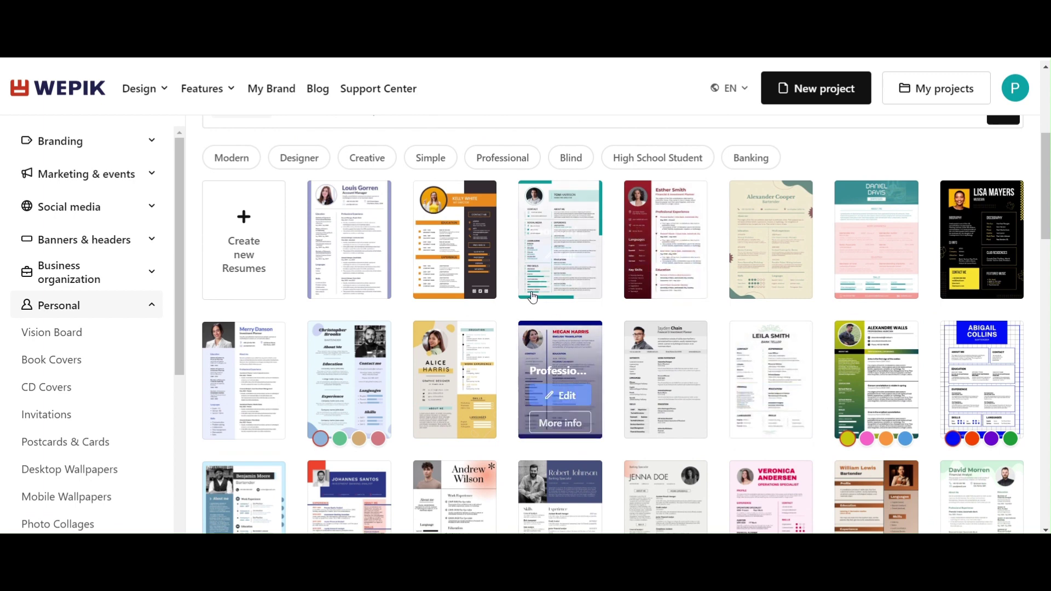
scroll(601, 426, "down", 1)
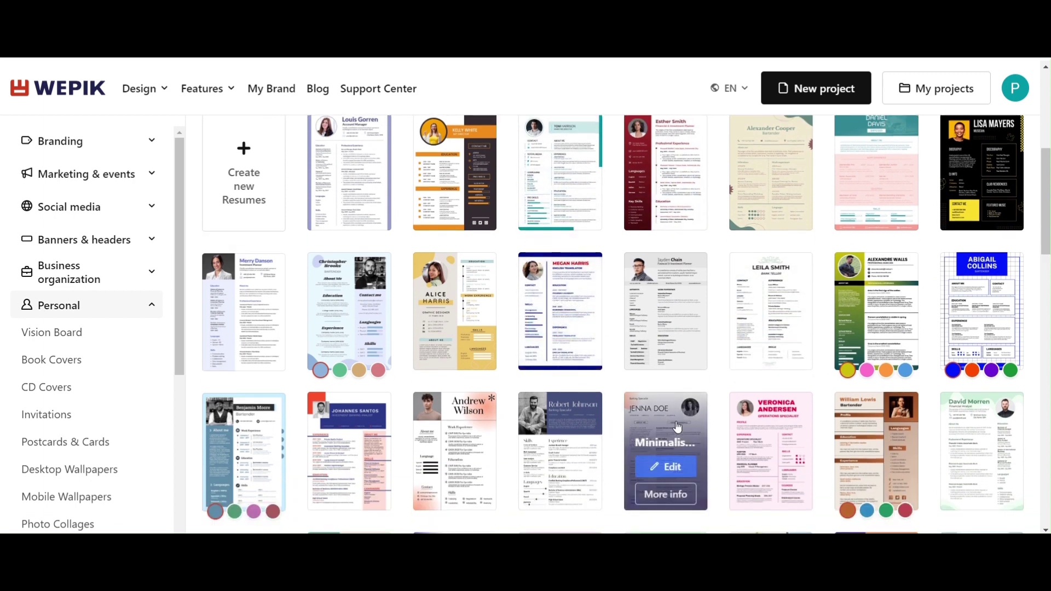
scroll(657, 438, "up", 1)
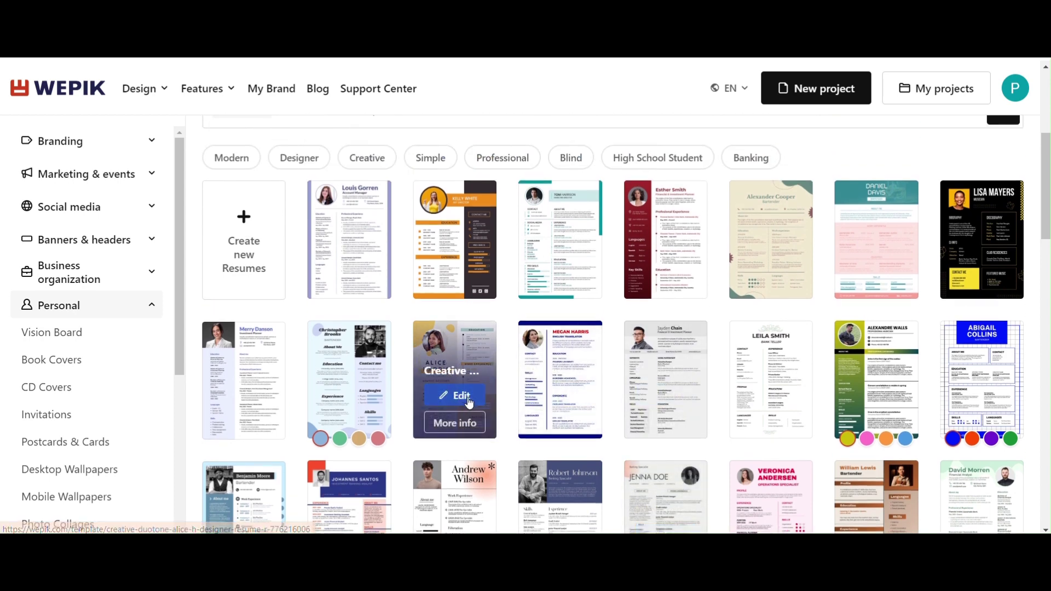
left_click(454, 395)
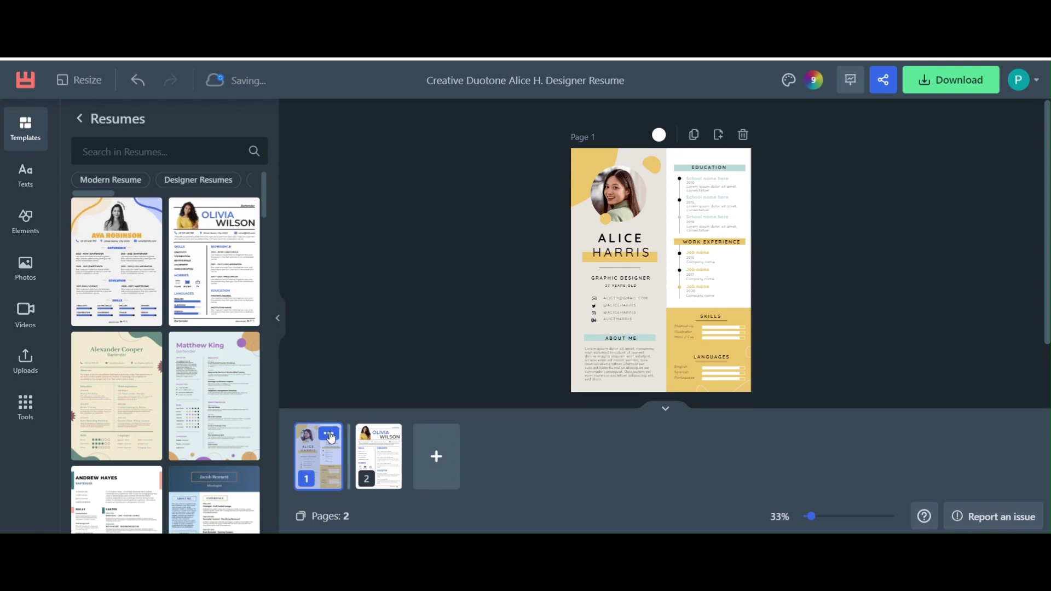
Delete the original designer resume page and adjust the zoom to fit the page
left_click(328, 433)
left_click(361, 458)
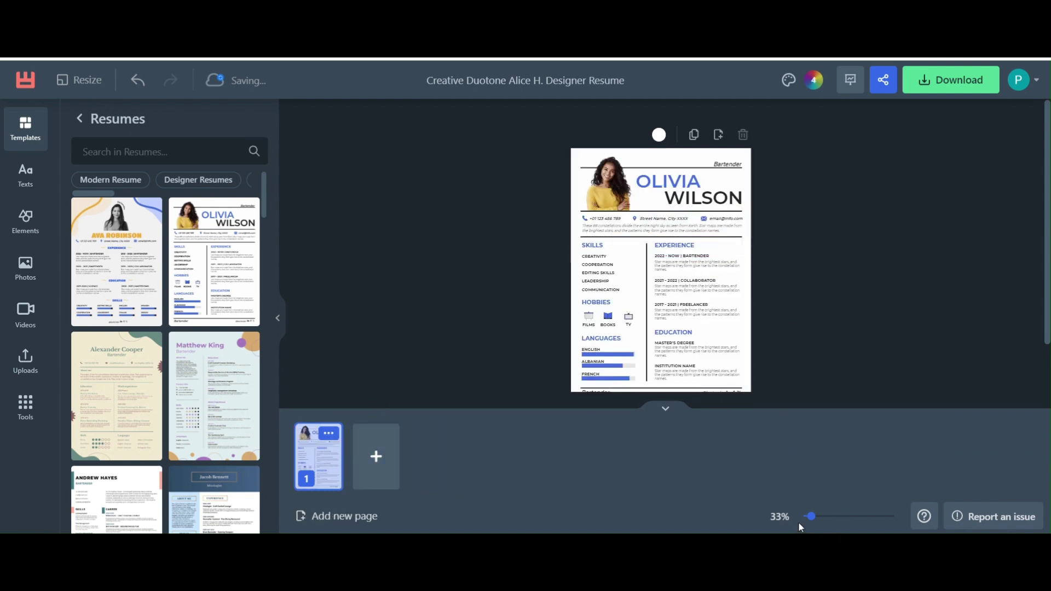
left_click(822, 517)
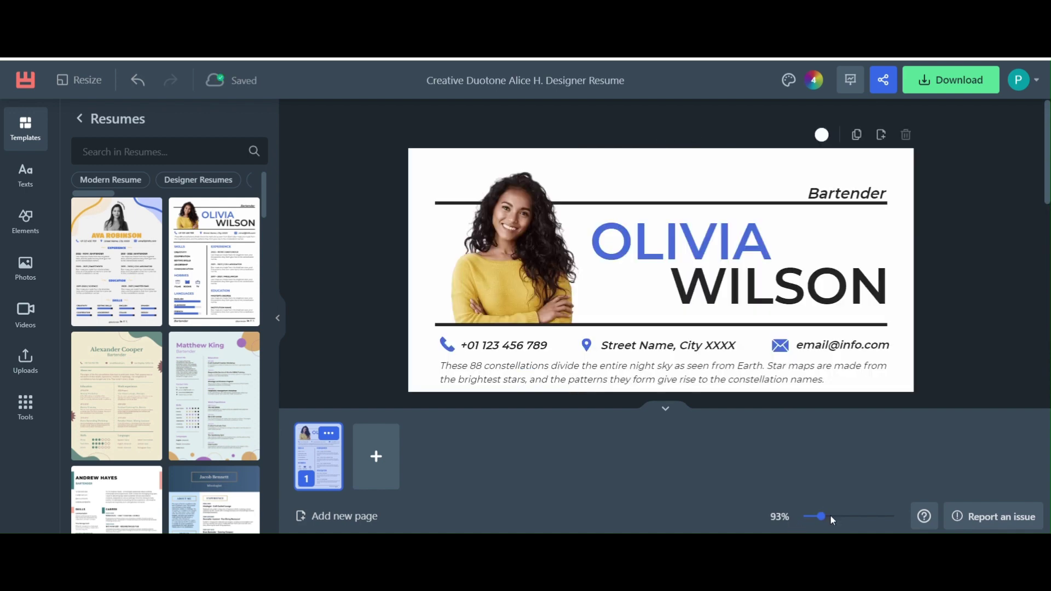
left_click(830, 516)
left_click(821, 516)
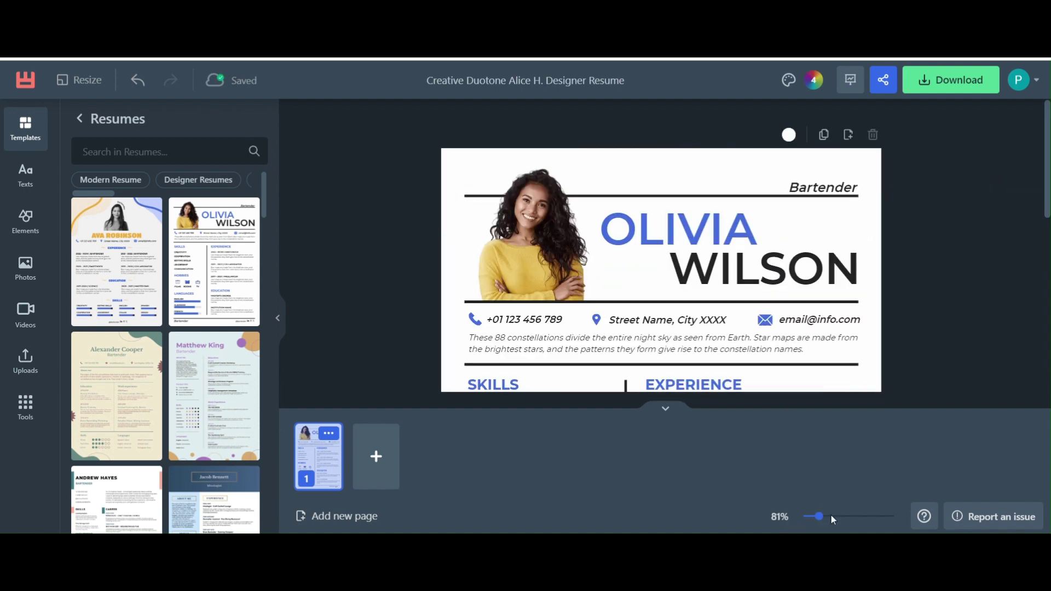
Add the yellow-and-blue grayscale-portrait resume template, delete the bartender page, and zoom out
left_click(547, 231)
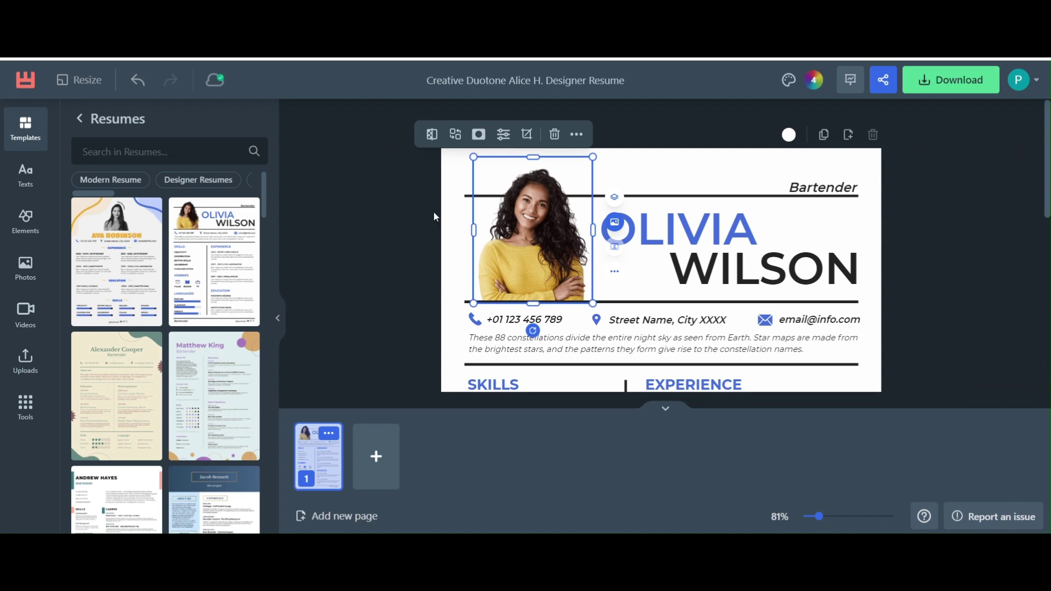
left_click(153, 325)
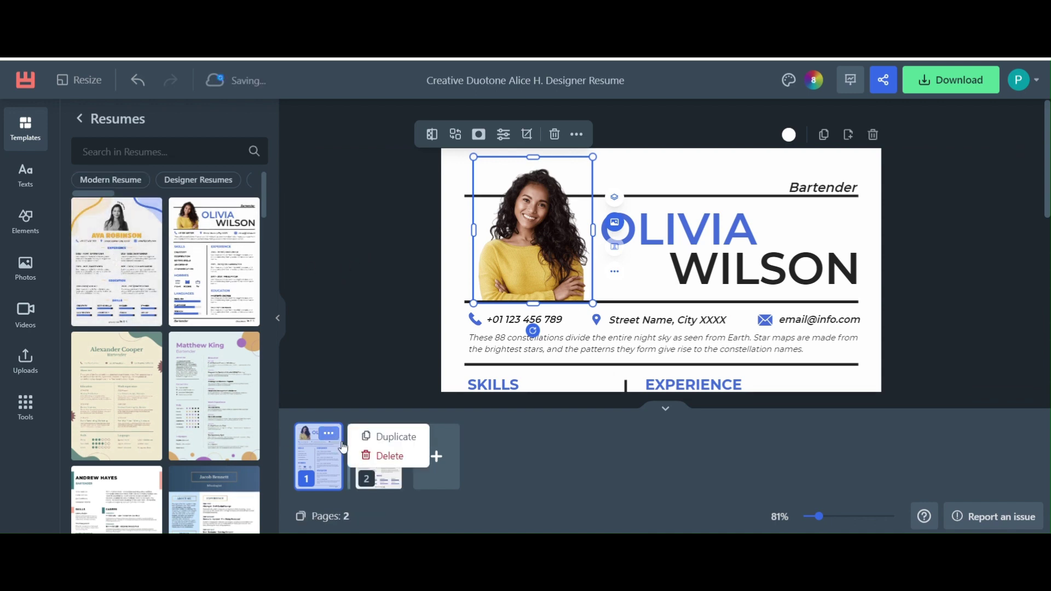
left_click(386, 456)
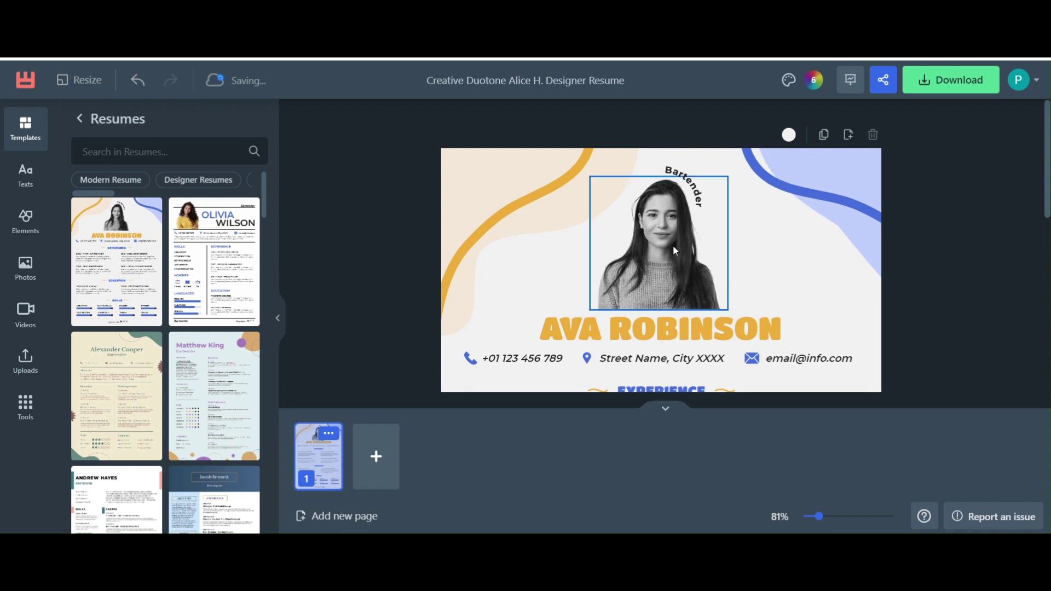
mouse_move(819, 517)
left_mouse_down()
mouse_move(811, 517)
mouse_move(821, 517)
left_mouse_up()
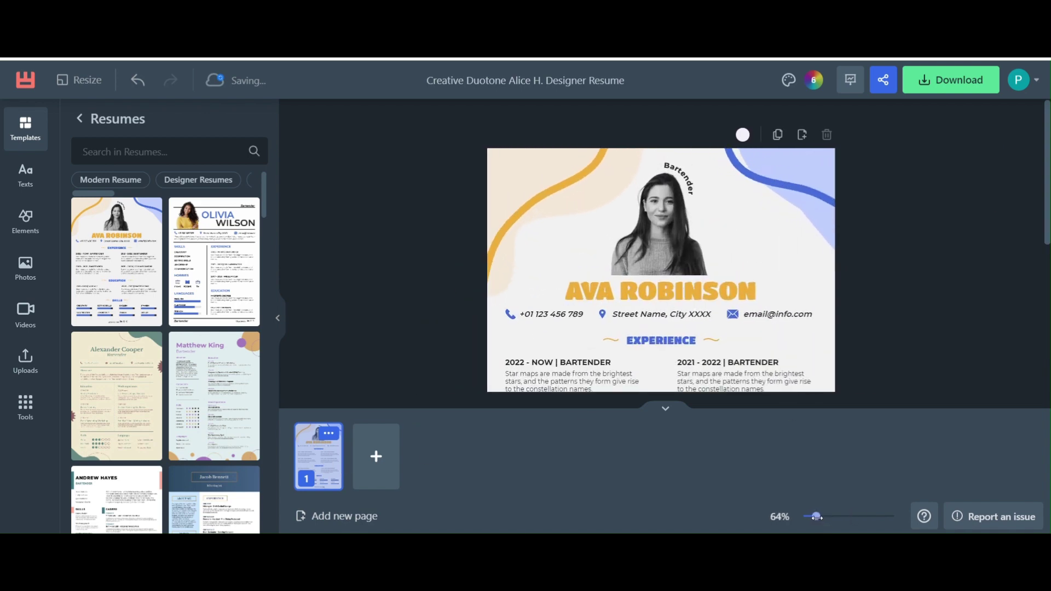
Remove the portrait photo and change the curved Bartender heading to 'IT Professional'
left_click(660, 247)
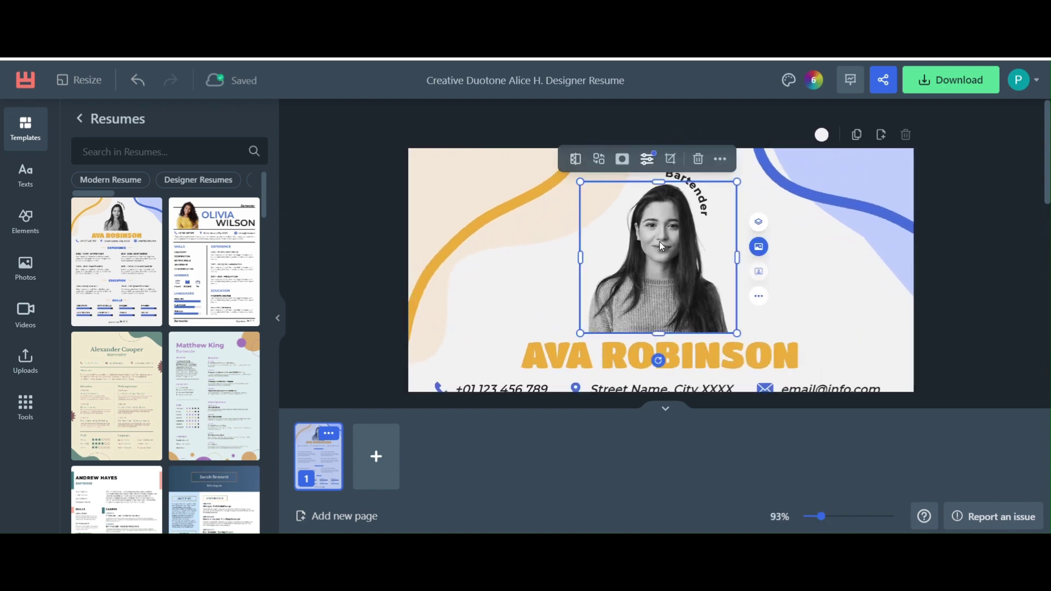
left_click(698, 159)
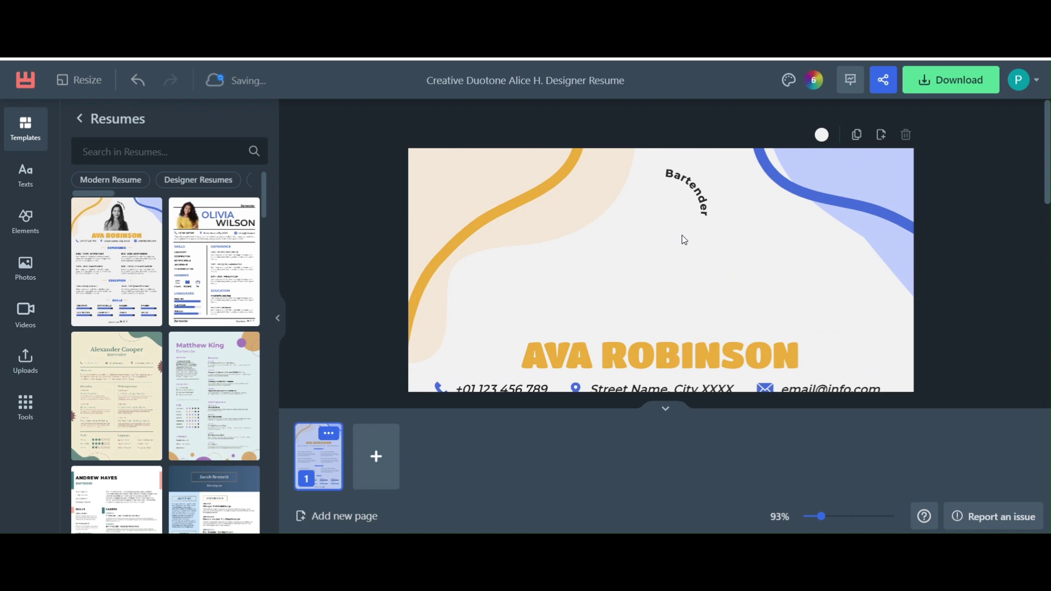
left_click(702, 206)
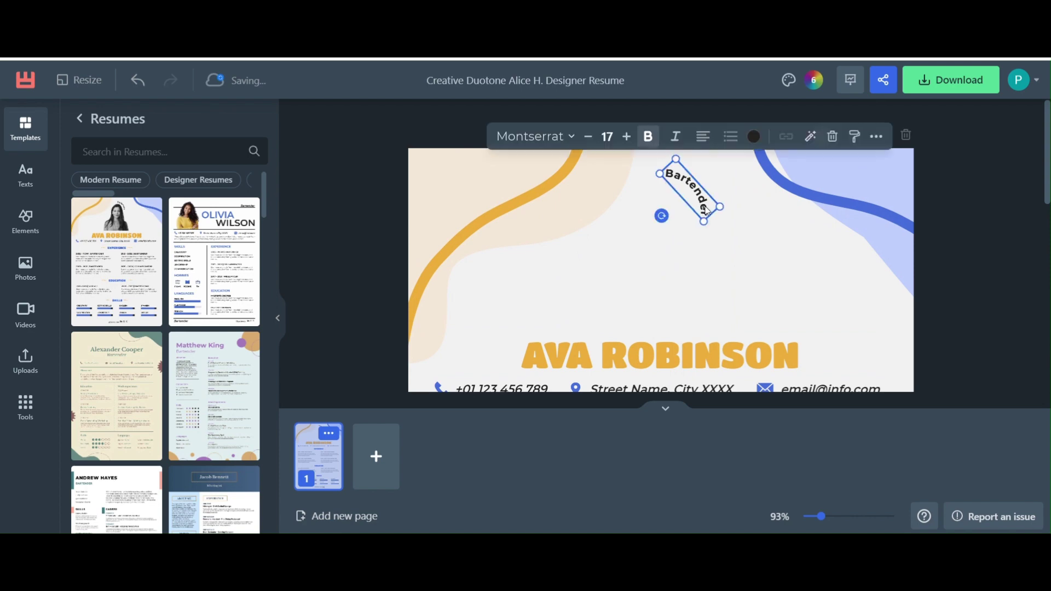
key("BackSpace")
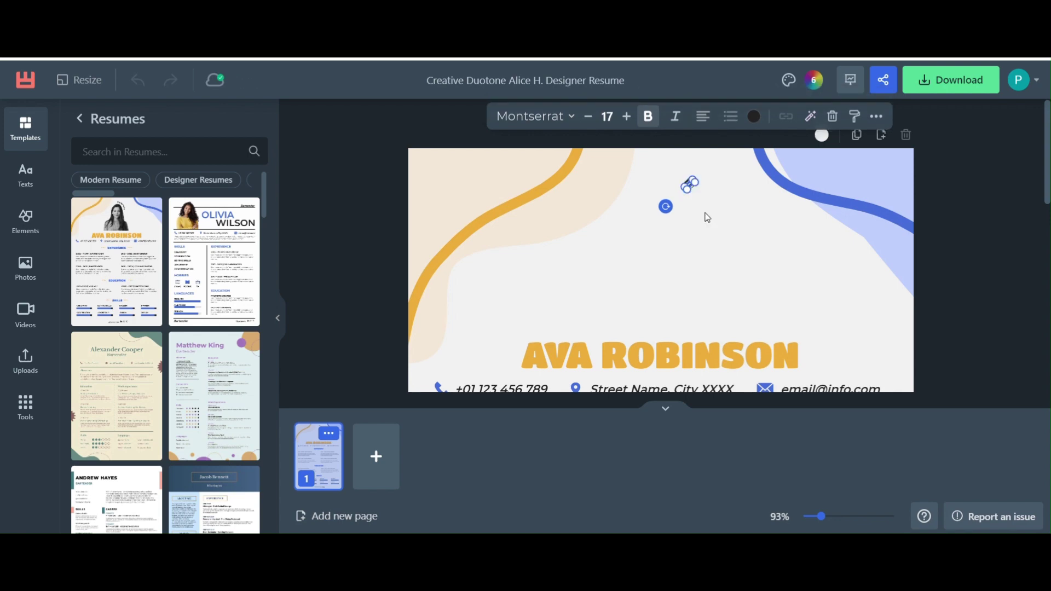
type("IT Pr")
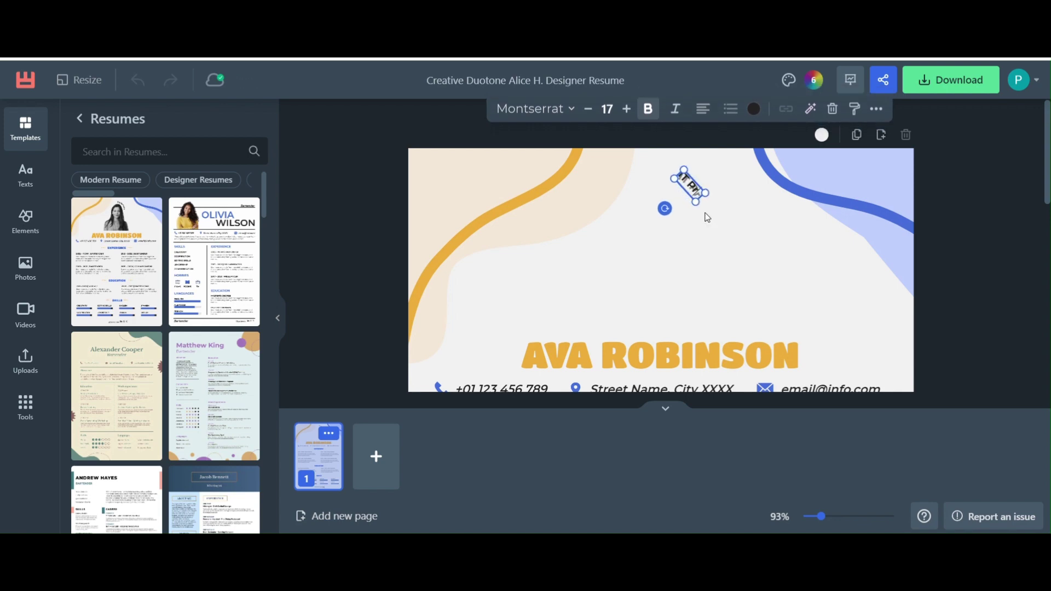
type("ofessio")
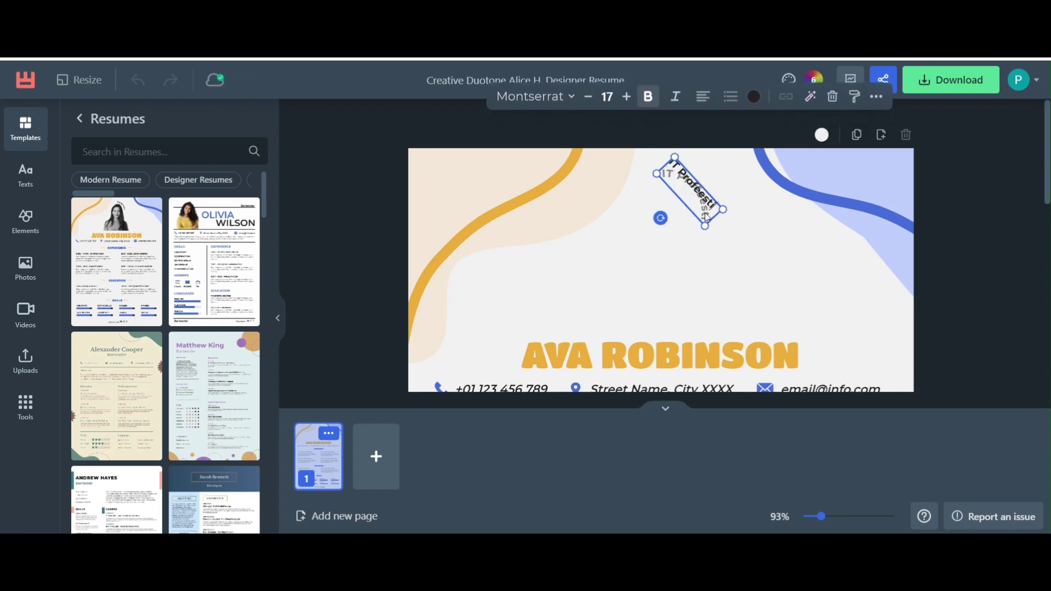
type("nal")
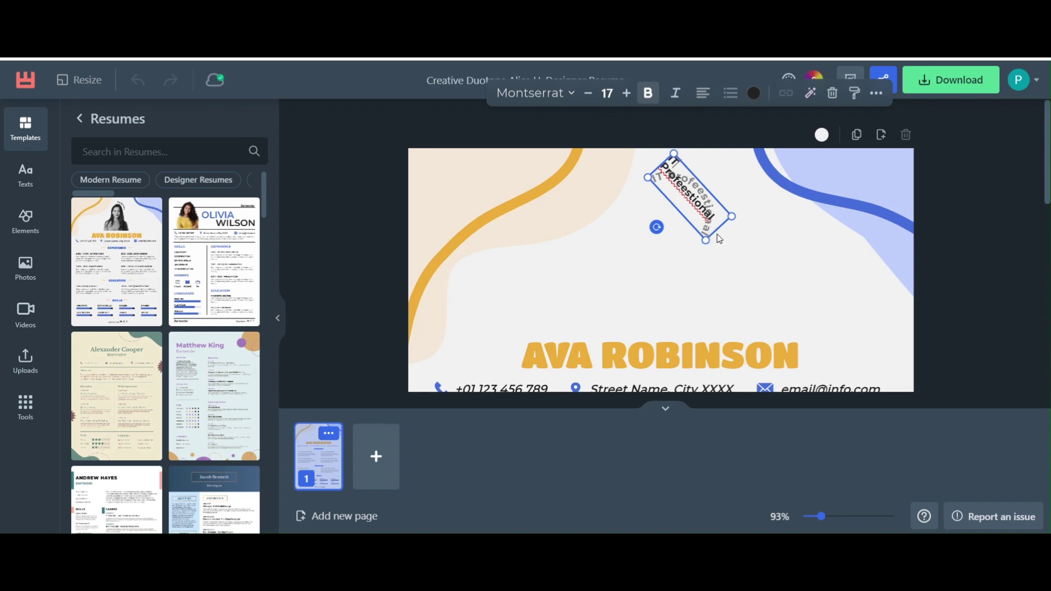
left_click_drag(657, 226, 661, 231)
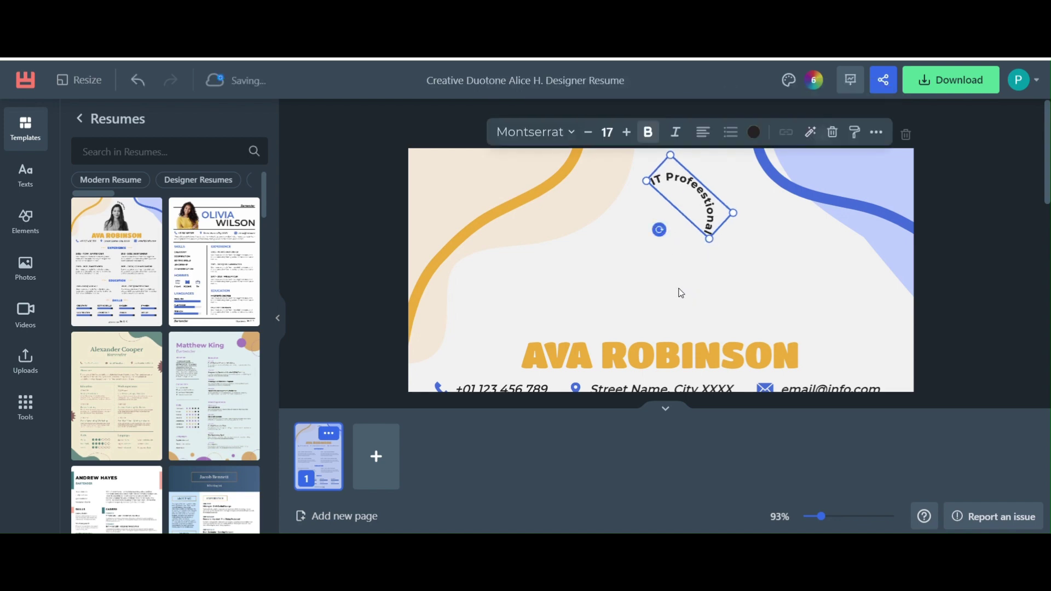
left_click(653, 267)
right_click(630, 230)
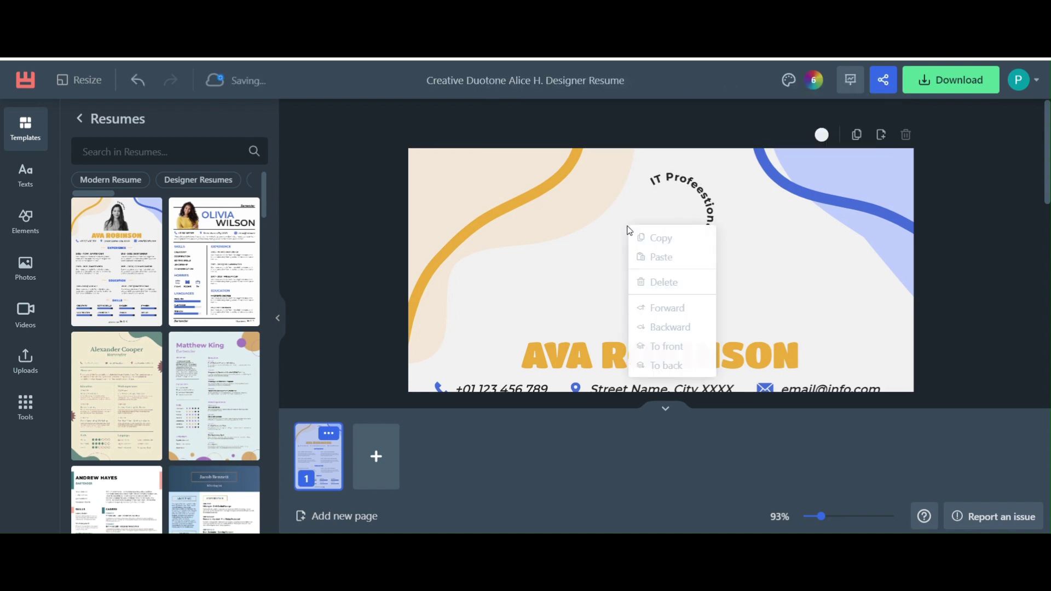
left_click(545, 223)
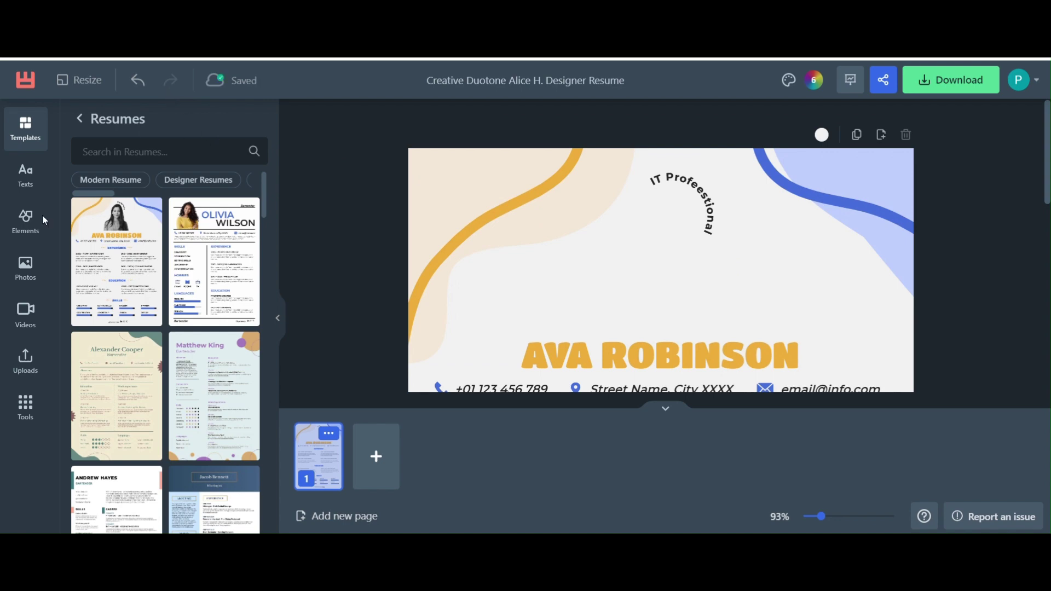
Upload the robot image and place it on the resume page
left_click(39, 274)
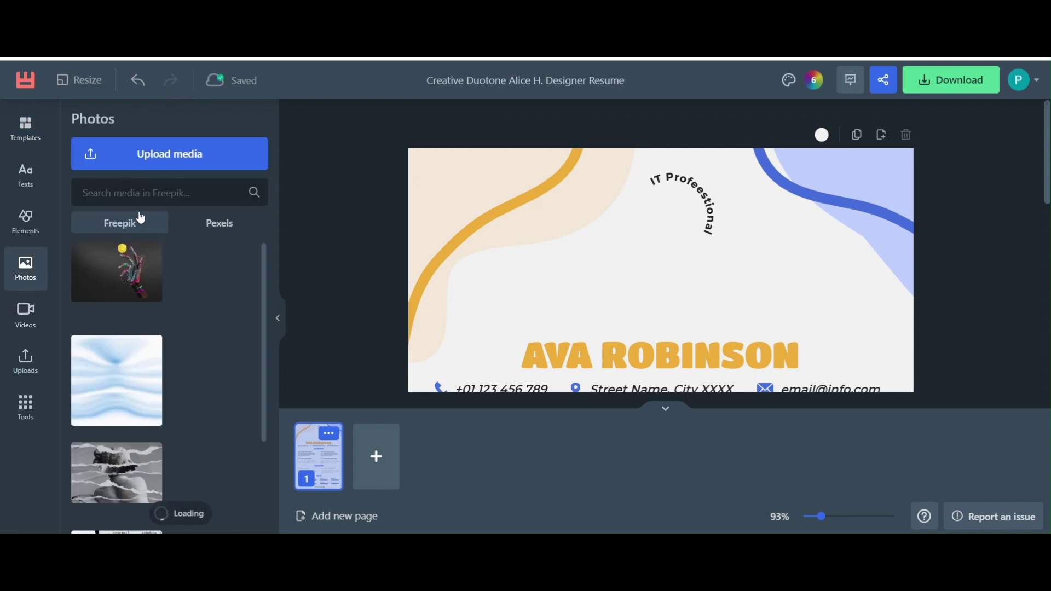
left_click(182, 163)
double_click(191, 110)
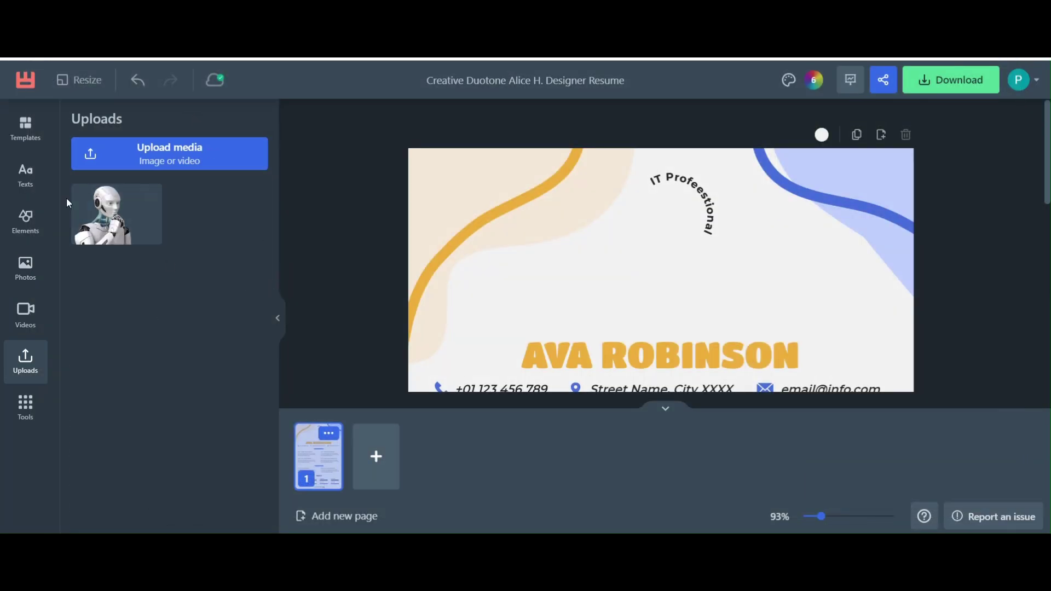
left_click(107, 228)
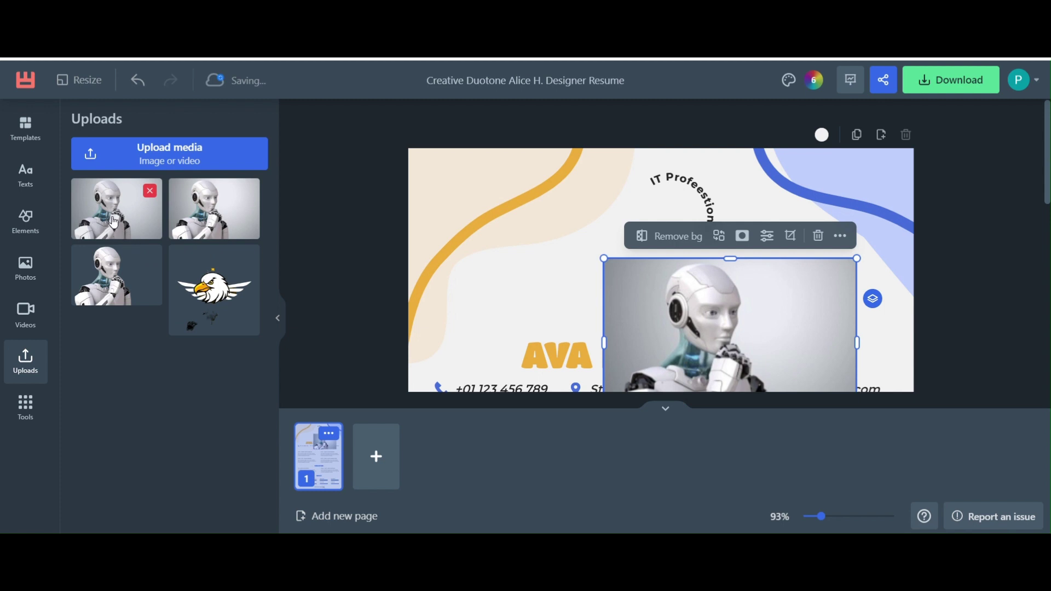
left_click_drag(113, 222, 735, 329)
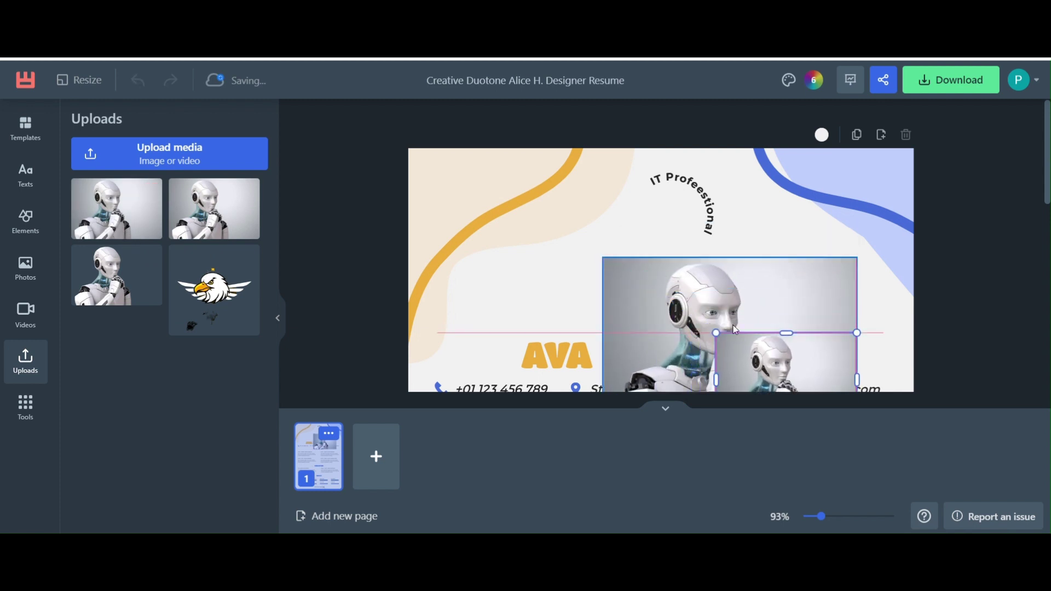
Delete the extra large robot copy, then enlarge and position the robot above the name
left_click(658, 299)
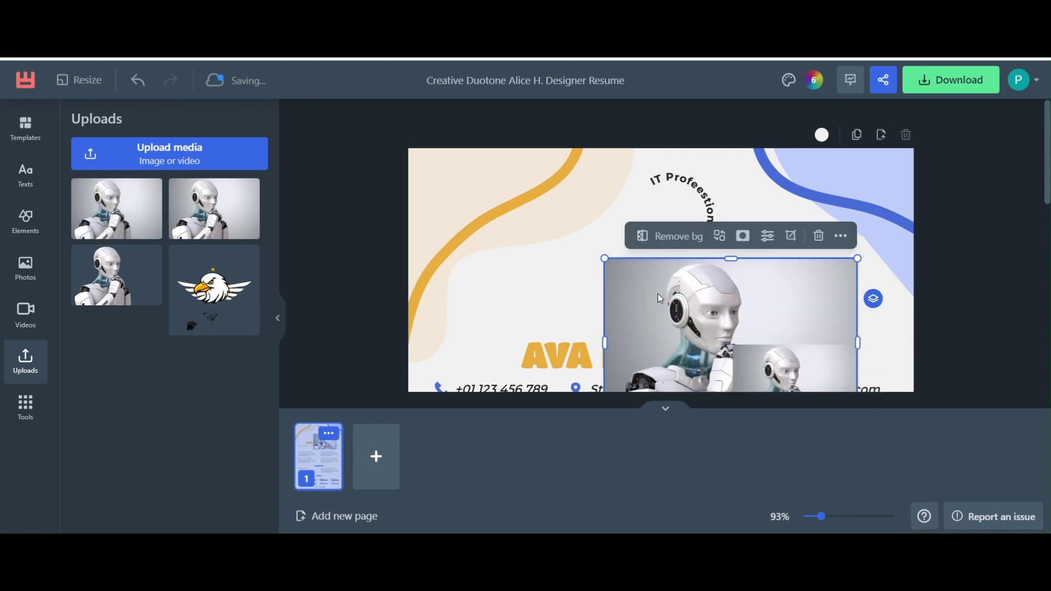
left_click(819, 239)
left_click_drag(791, 366, 670, 274)
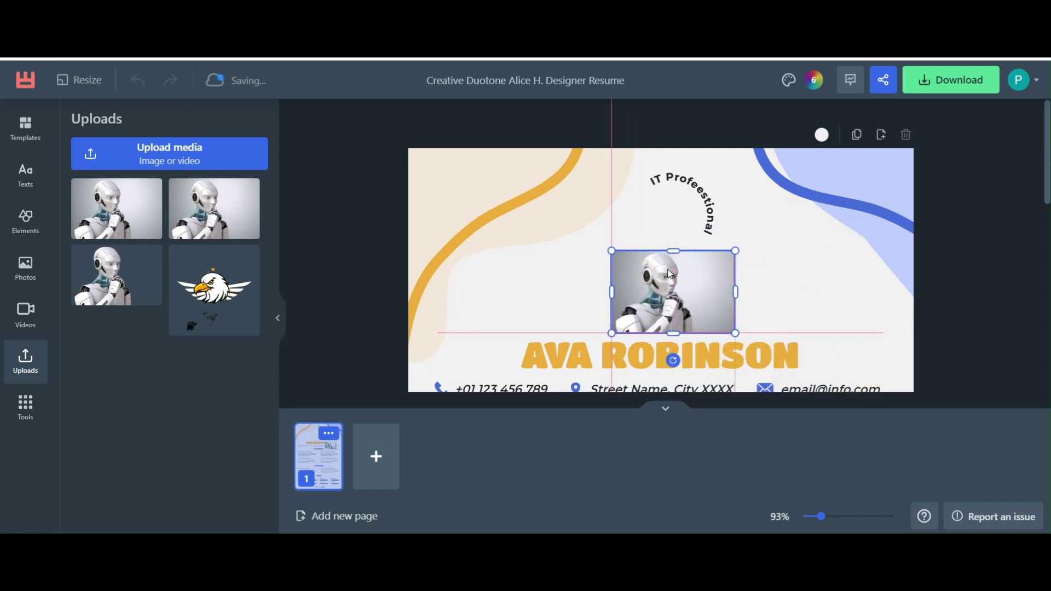
mouse_move(612, 251)
left_mouse_down()
mouse_move(562, 217)
mouse_move(606, 211)
mouse_move(565, 200)
left_mouse_up()
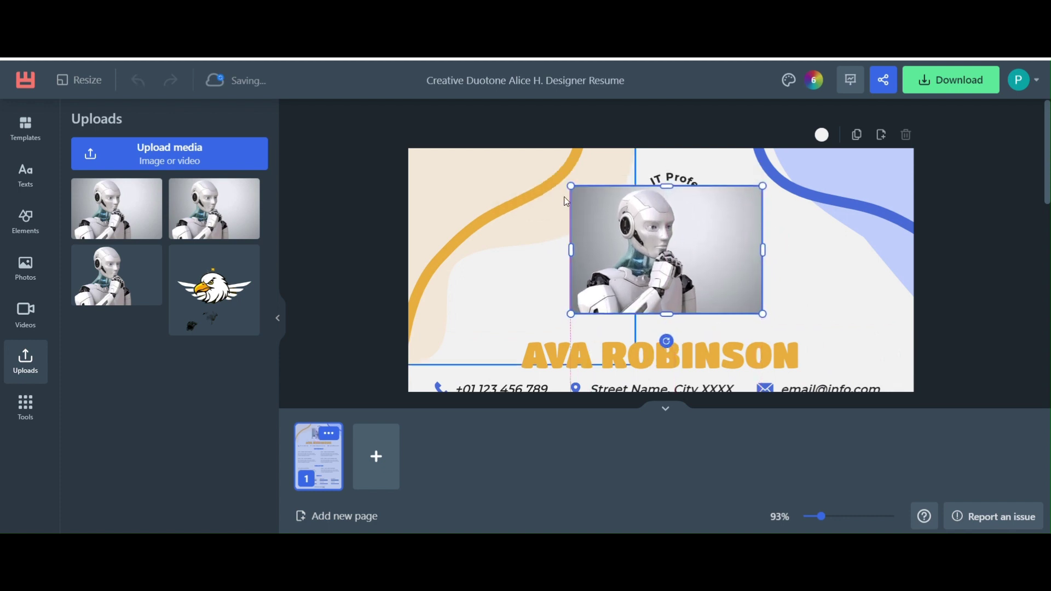
left_click_drag(617, 255, 635, 269)
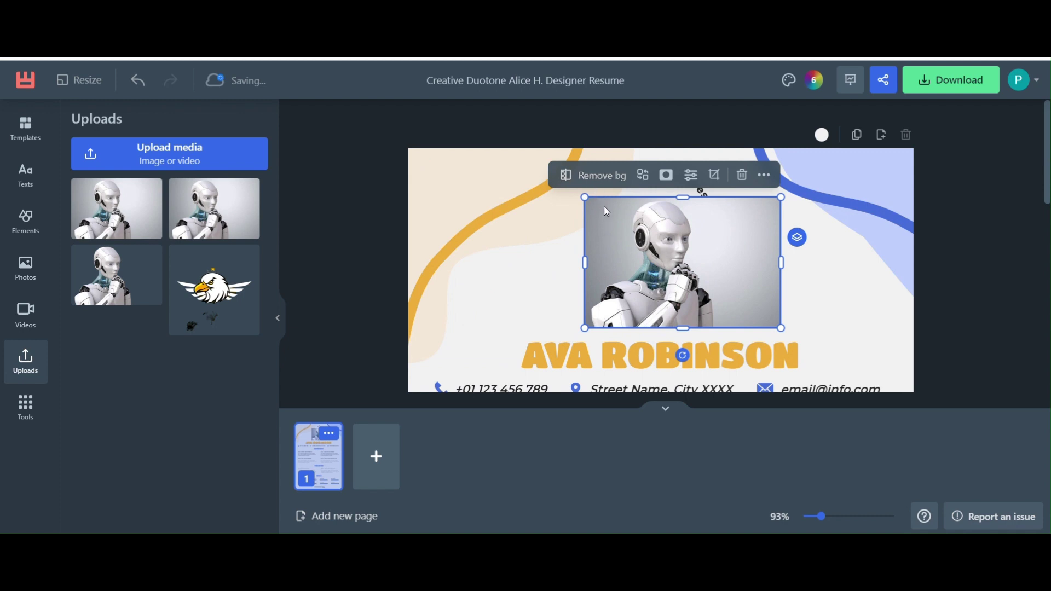
Remove the robot image's background and nudge it into place beneath the IT Professional heading
left_click(607, 176)
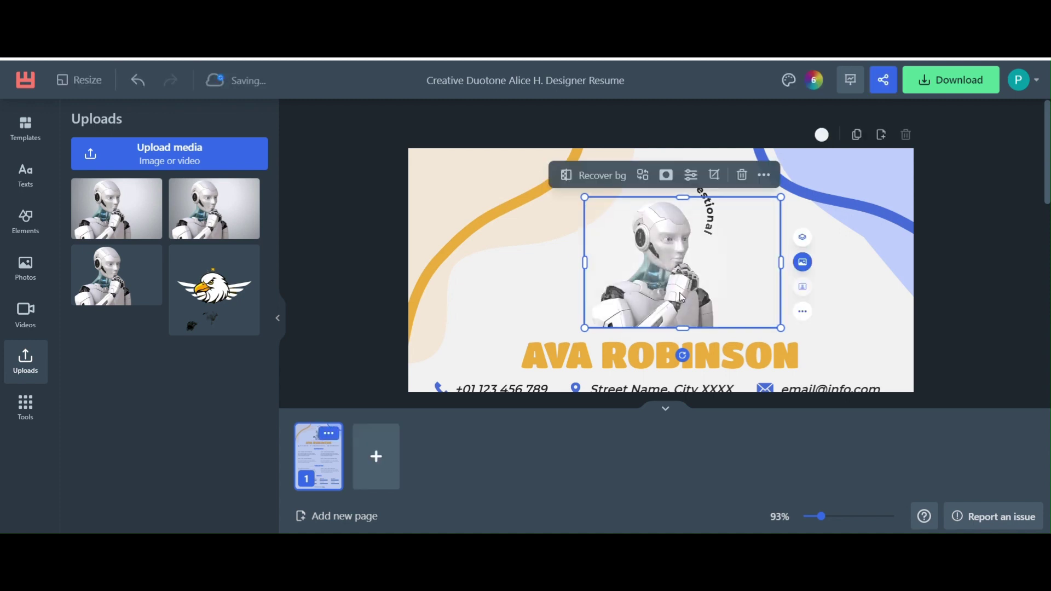
left_click(799, 324)
left_click_drag(651, 284, 656, 281)
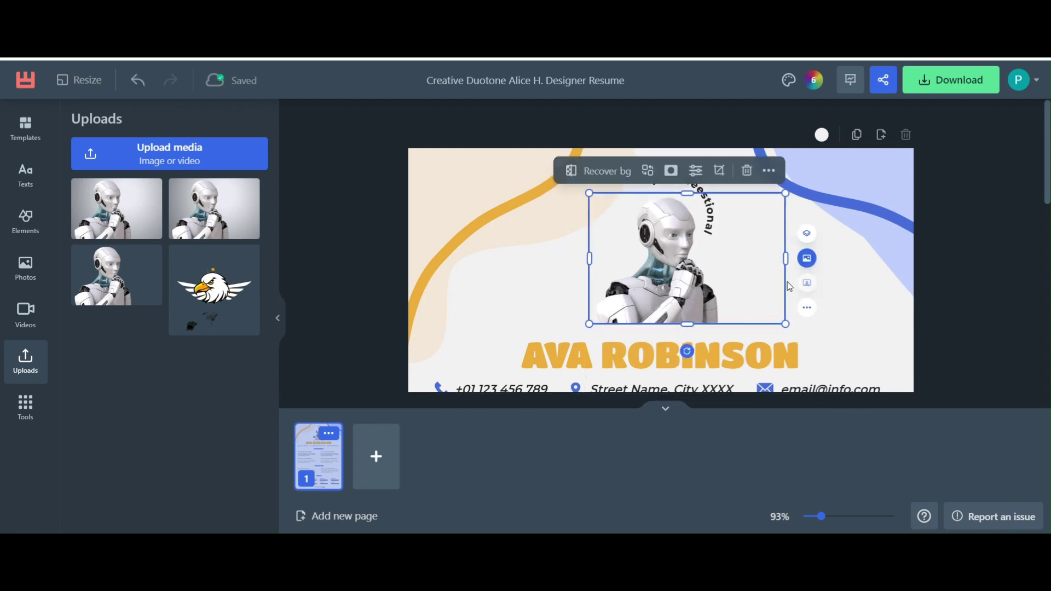
left_click(801, 351)
Replace the name AVA ROBINSON with 'Robot Bhai' and scroll down to the Education section
double_click(805, 353)
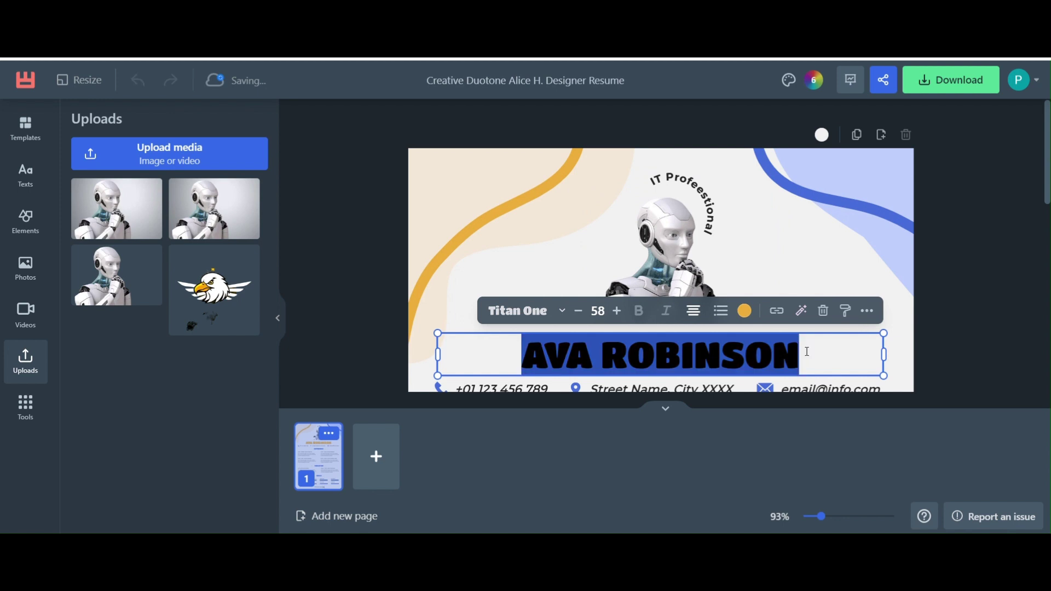
type("Rob")
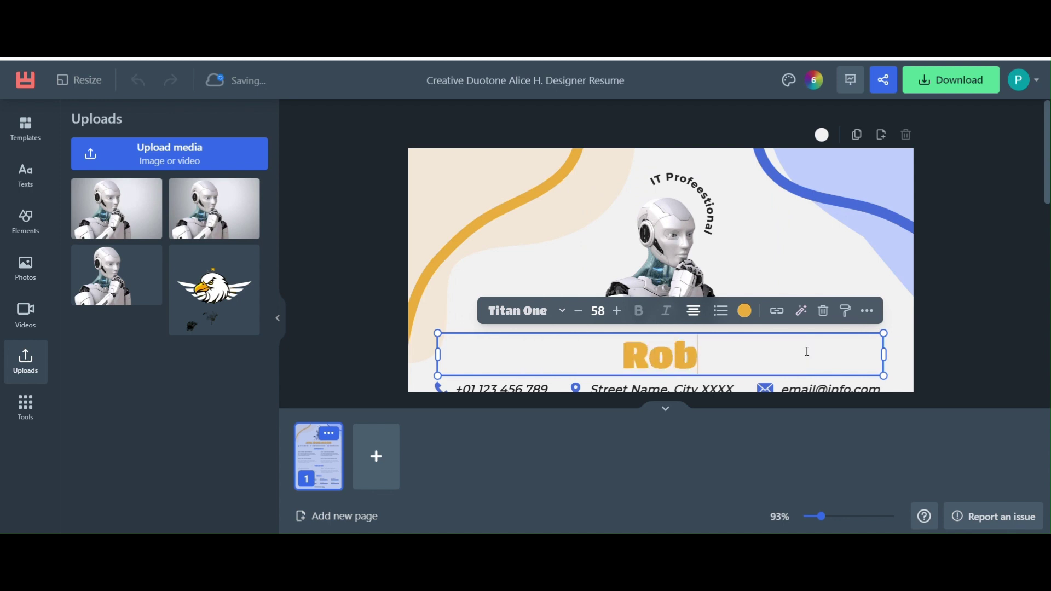
type("ot Bhai")
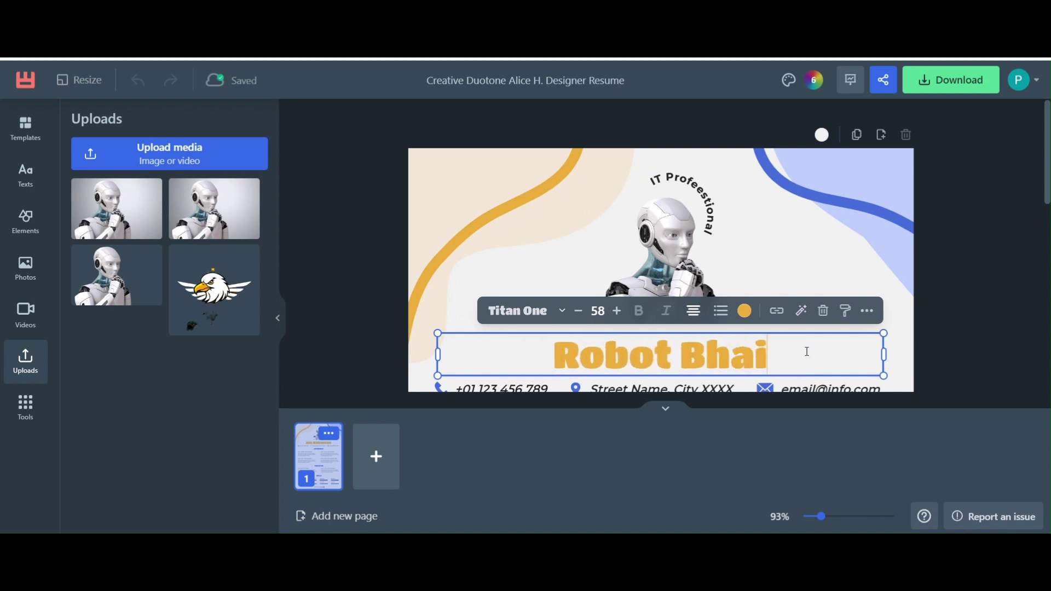
scroll(803, 293, "down", 2)
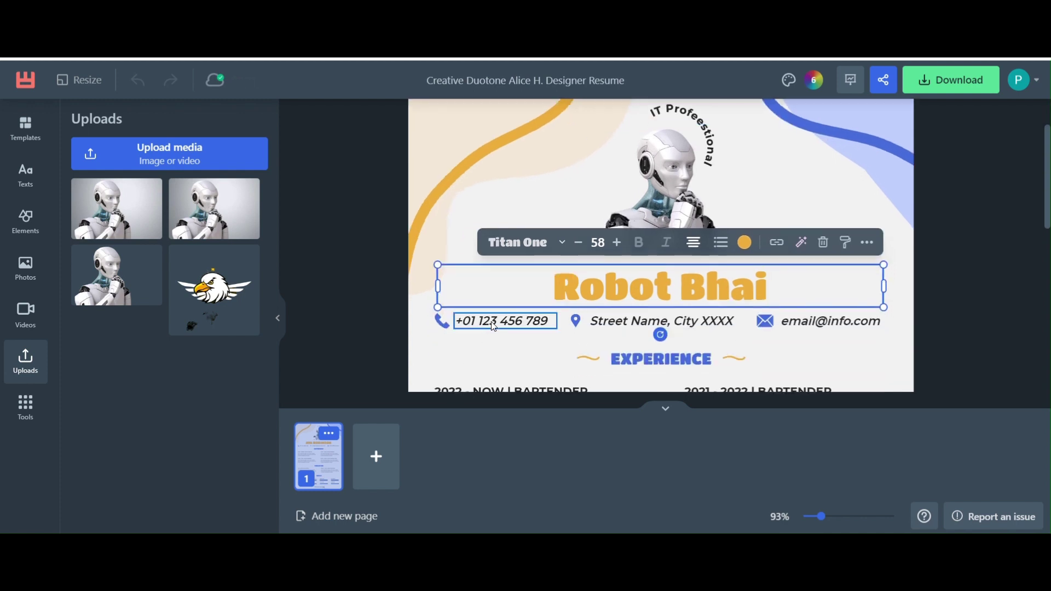
scroll(820, 328, "down", 1)
scroll(777, 326, "down", 1)
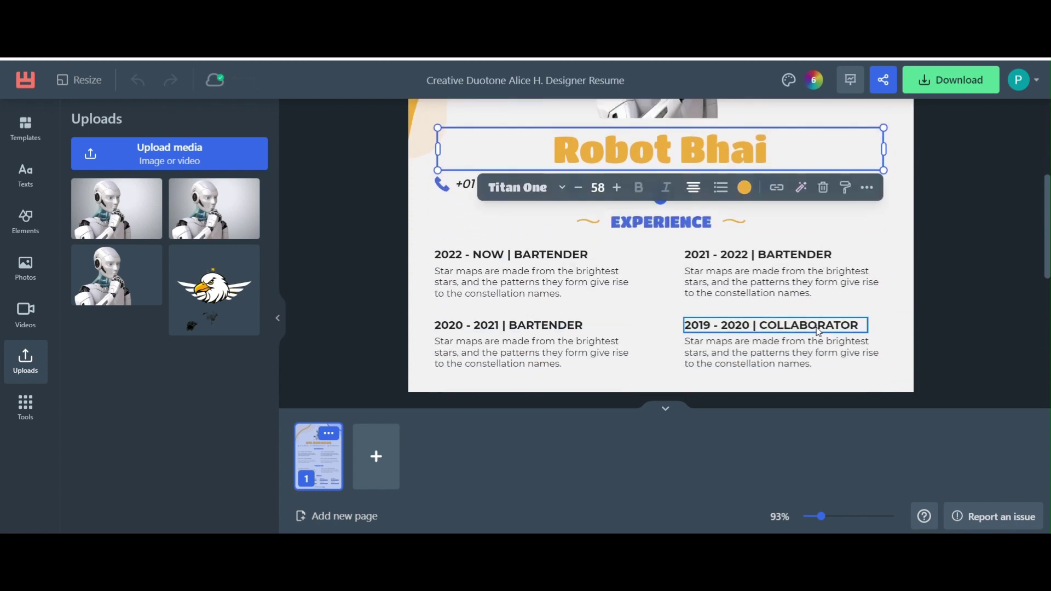
scroll(575, 263, "down", 1)
scroll(520, 300, "down", 1)
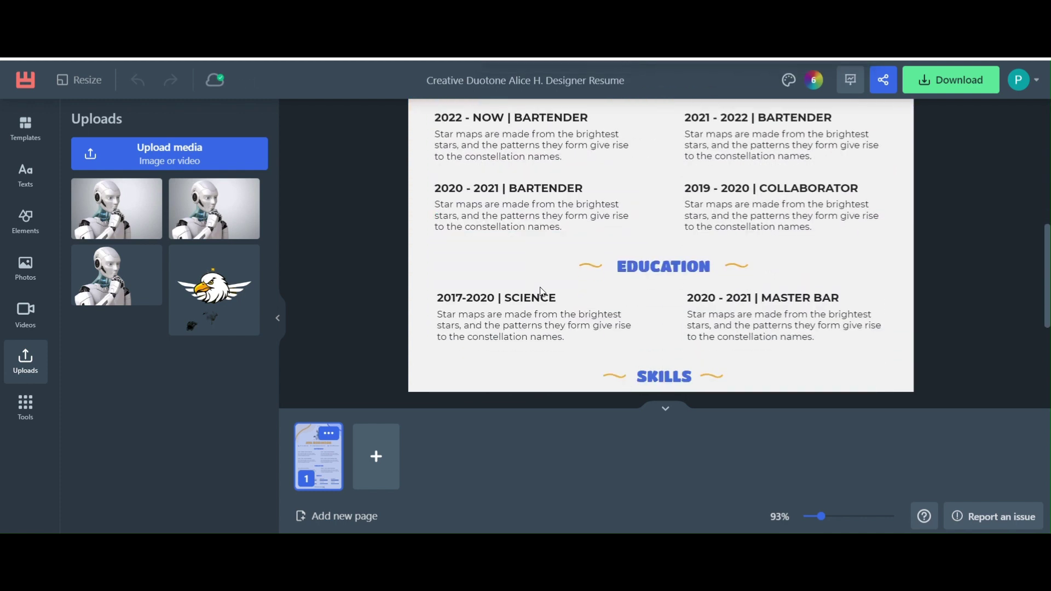
Edit the first Education heading '2017-2020 | SCIENCE' to read 'badnbjadv' and review the lower sections
double_click(555, 298)
key("BackSpace")
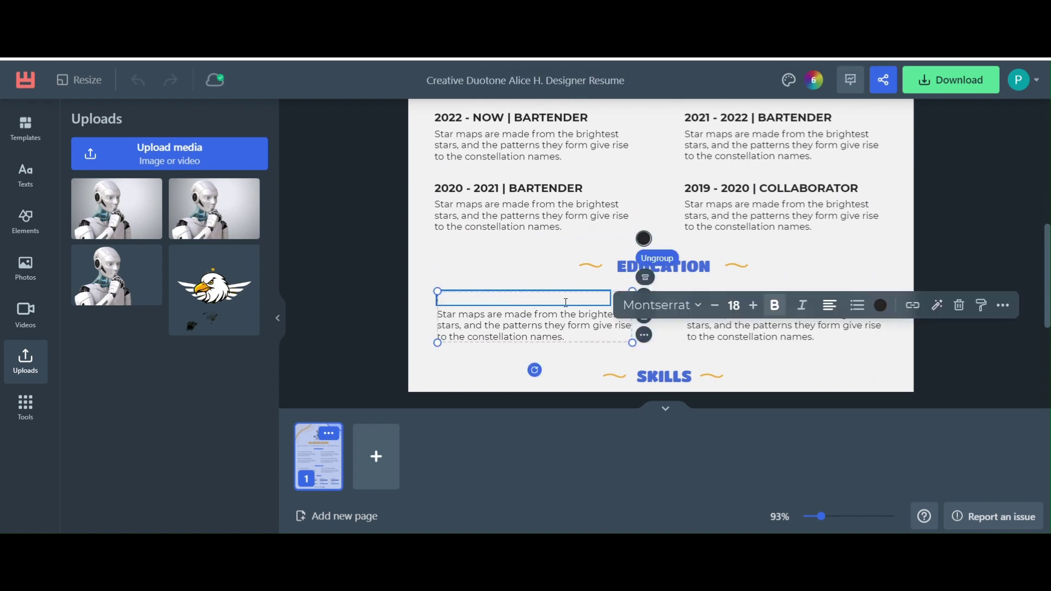
type("badnbjadv")
left_click(551, 333)
scroll(568, 337, "down", 3)
scroll(567, 337, "down", 1)
scroll(569, 339, "down", 1)
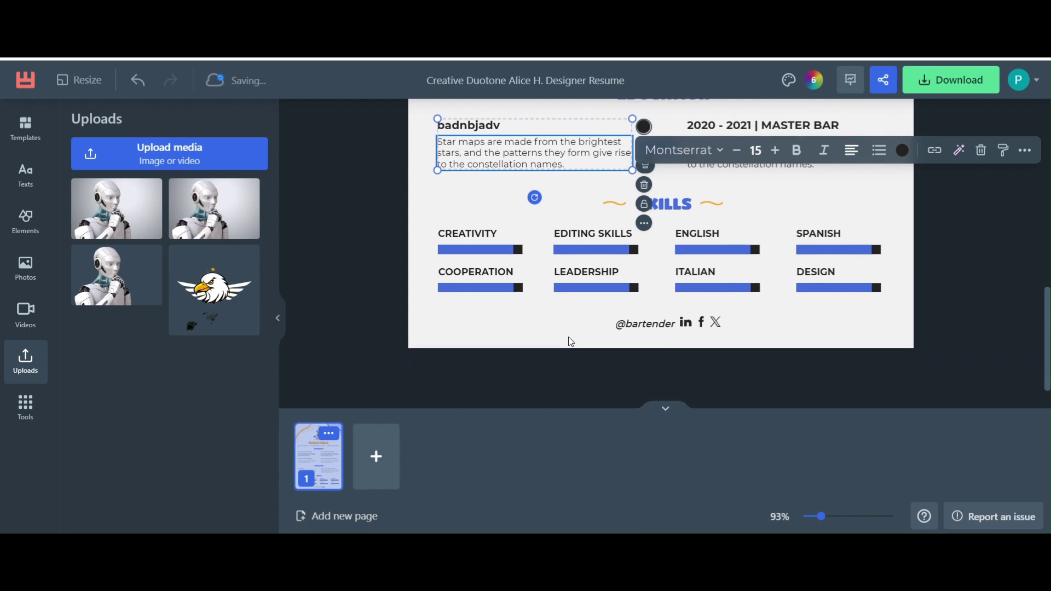
scroll(580, 334, "up", 3)
scroll(589, 328, "up", 5)
scroll(595, 325, "up", 2)
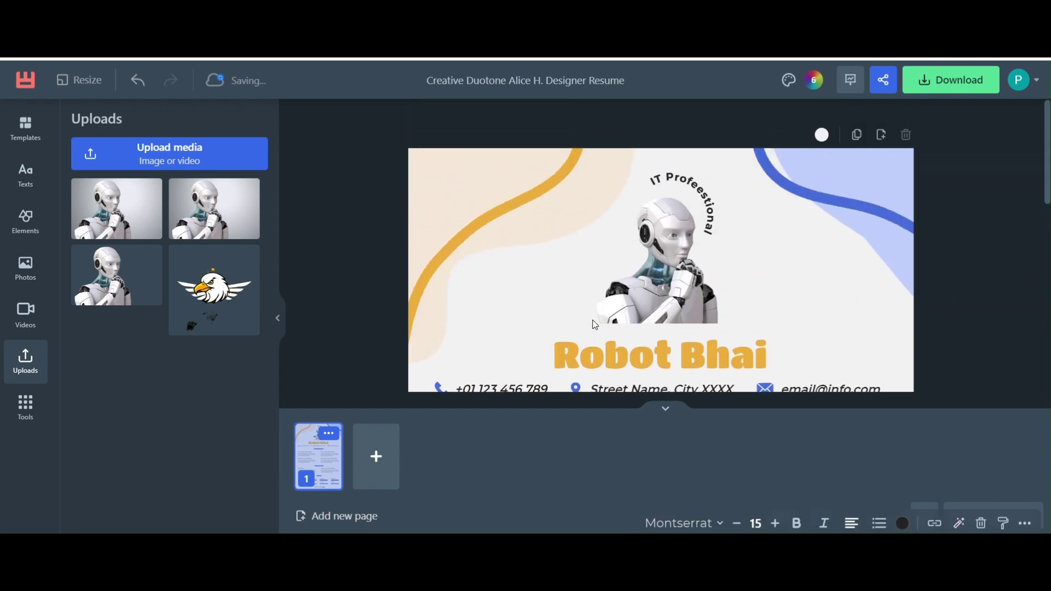
scroll(595, 325, "down", 4)
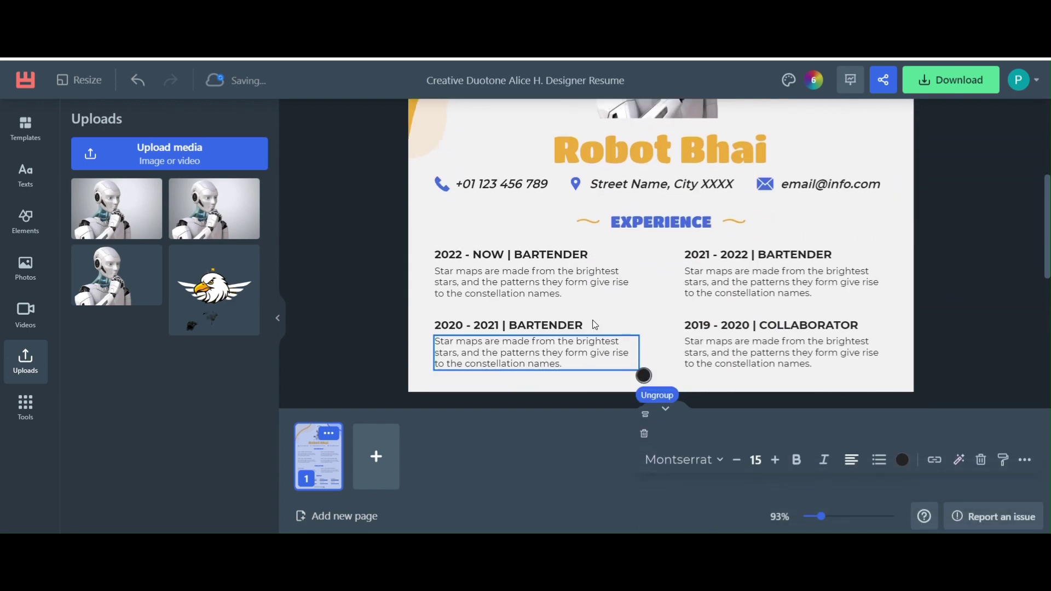
Add a blank second page and an invoice template page from Templates > Invoices
left_click(378, 457)
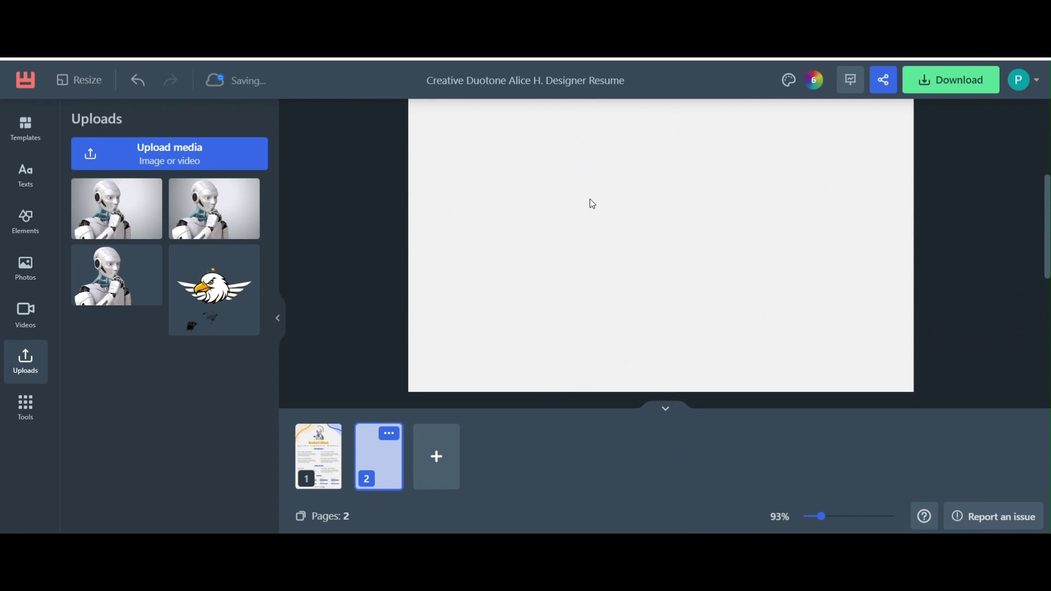
left_click(16, 131)
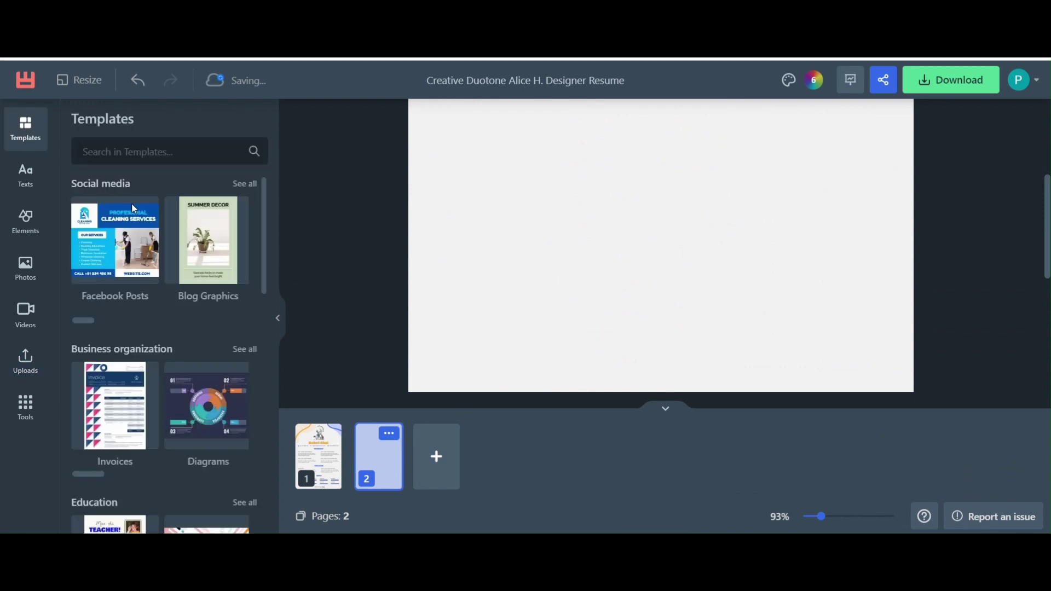
left_click(127, 393)
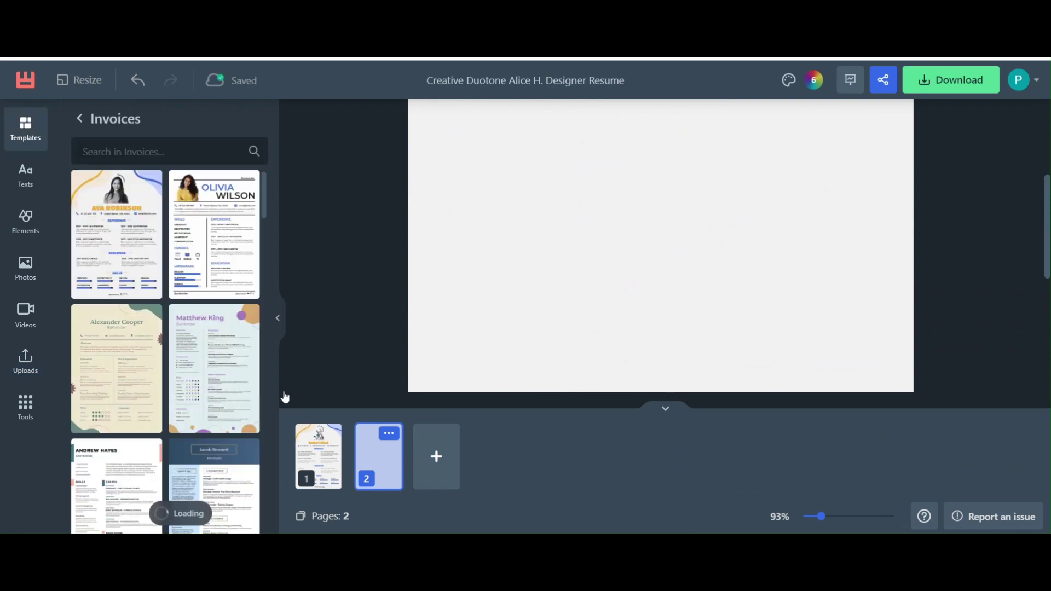
scroll(200, 357, "down", 2)
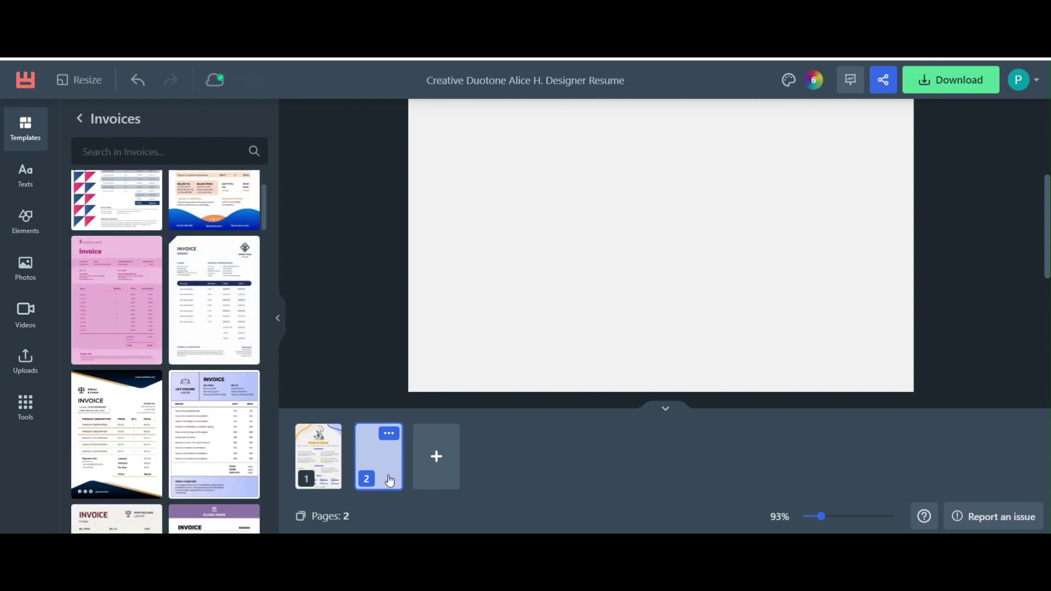
left_click(214, 302)
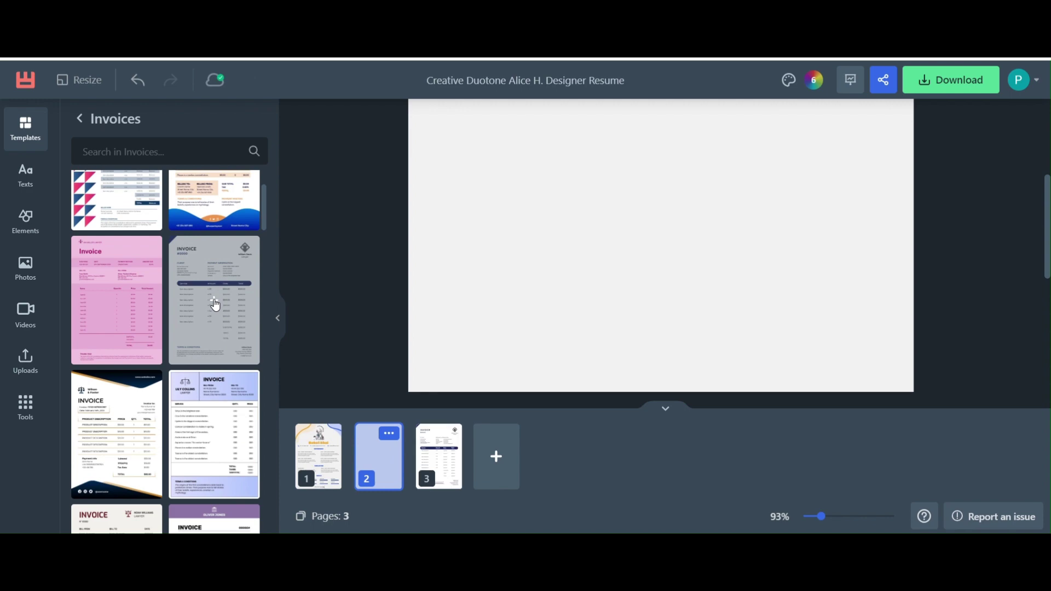
Delete the blank second page and select the invoice page
left_click(434, 466)
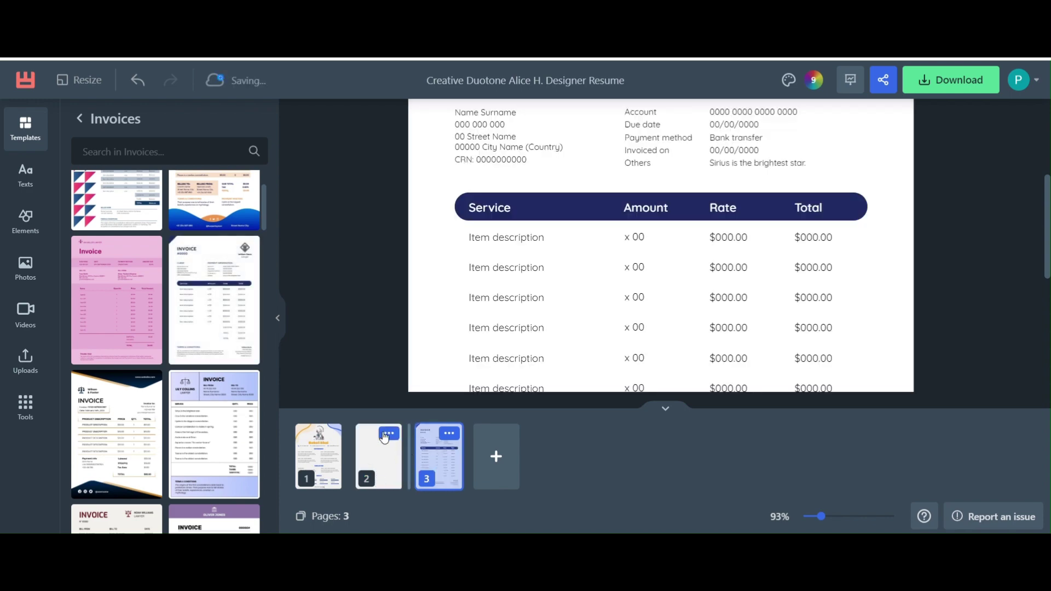
left_click(389, 433)
left_click(432, 457)
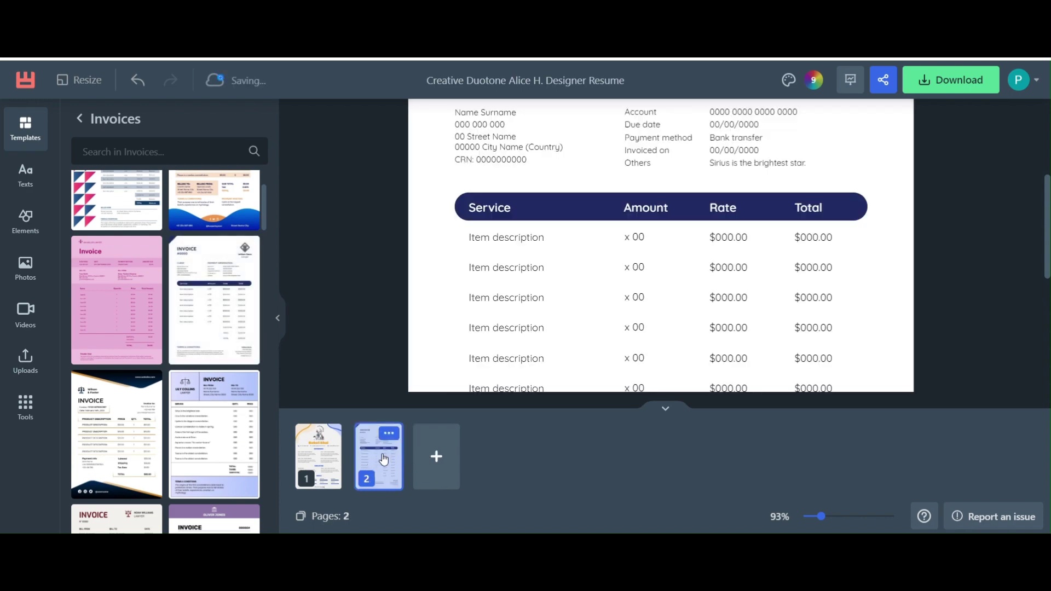
left_click(537, 214)
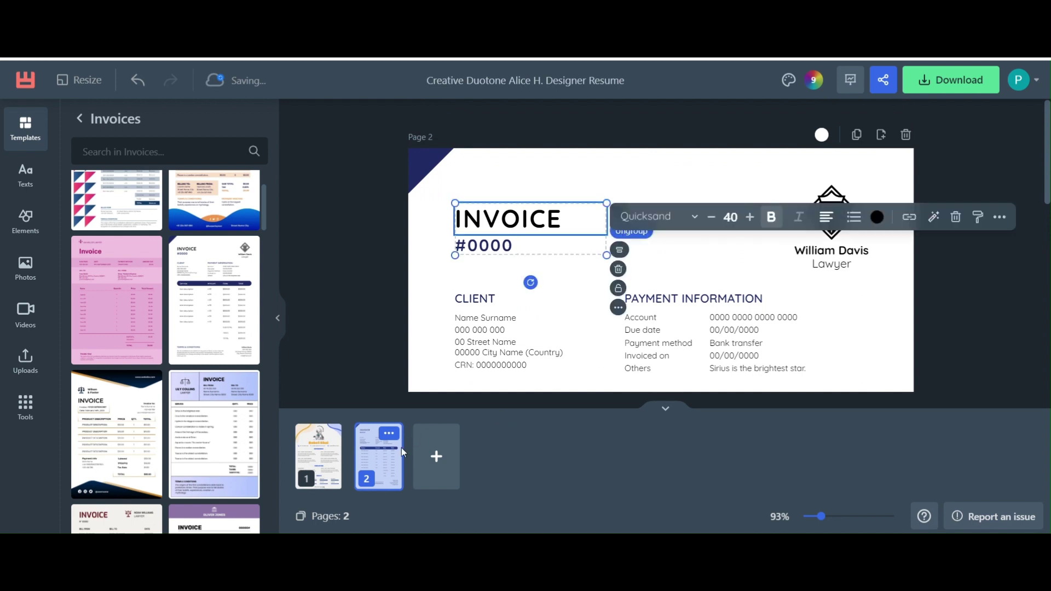
left_click(387, 433)
Delete the invoice page and return to the full templates overview
left_click(442, 457)
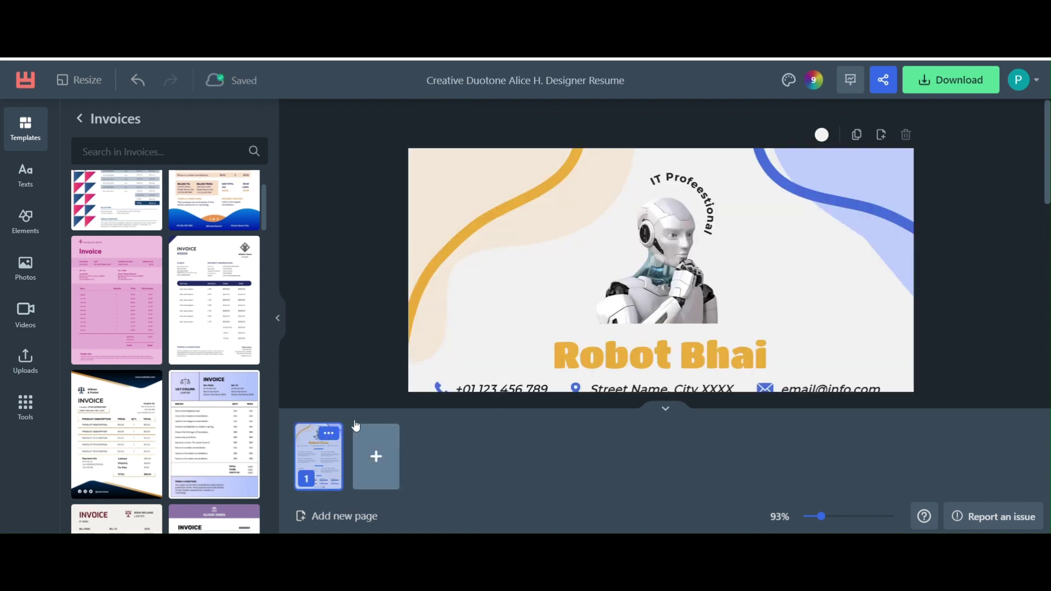
scroll(160, 317, "up", 1)
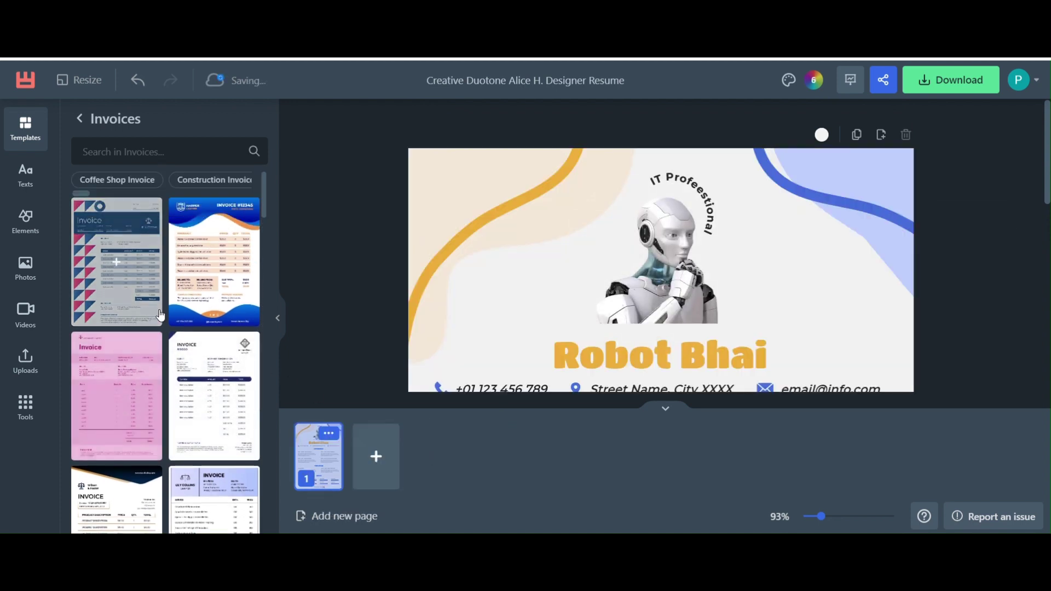
scroll(179, 333, "down", 2)
scroll(180, 328, "up", 3)
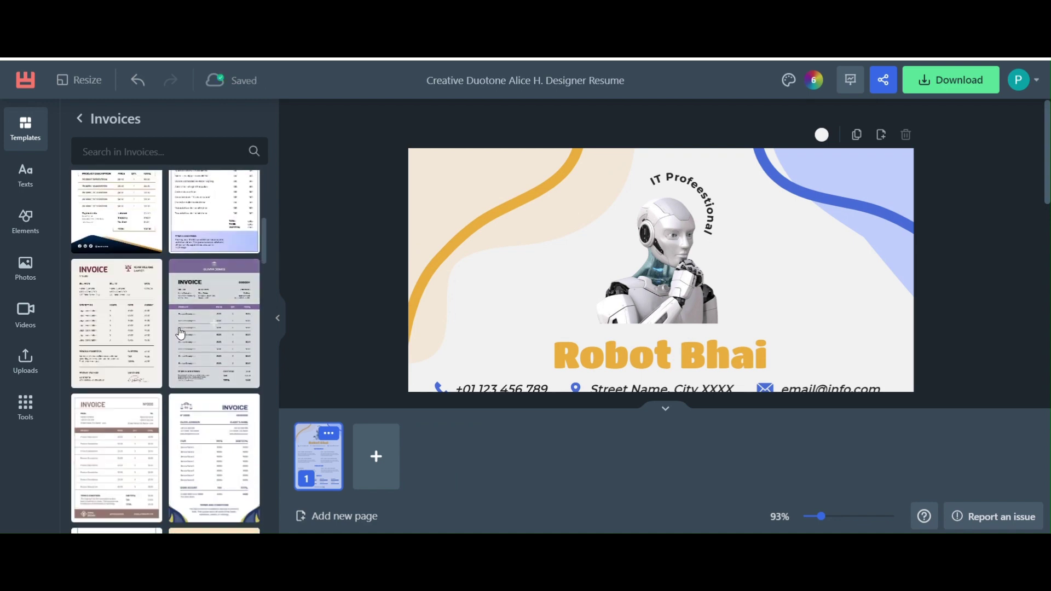
left_click(78, 119)
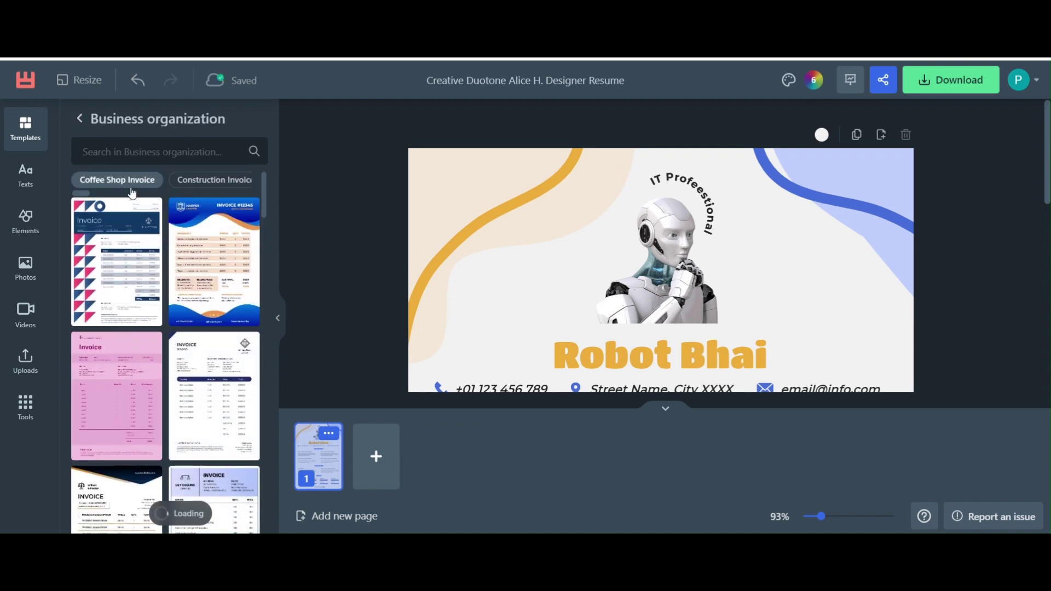
left_click(79, 122)
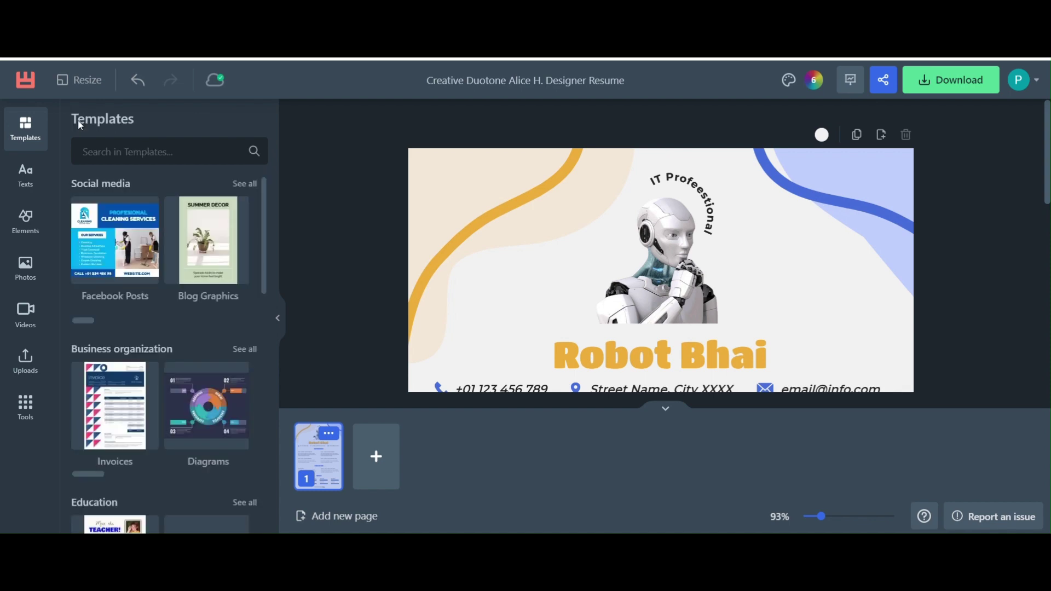
Search templates for 'Resumes', add a blank second page, and open the PDF download options
left_click(132, 155)
type("re")
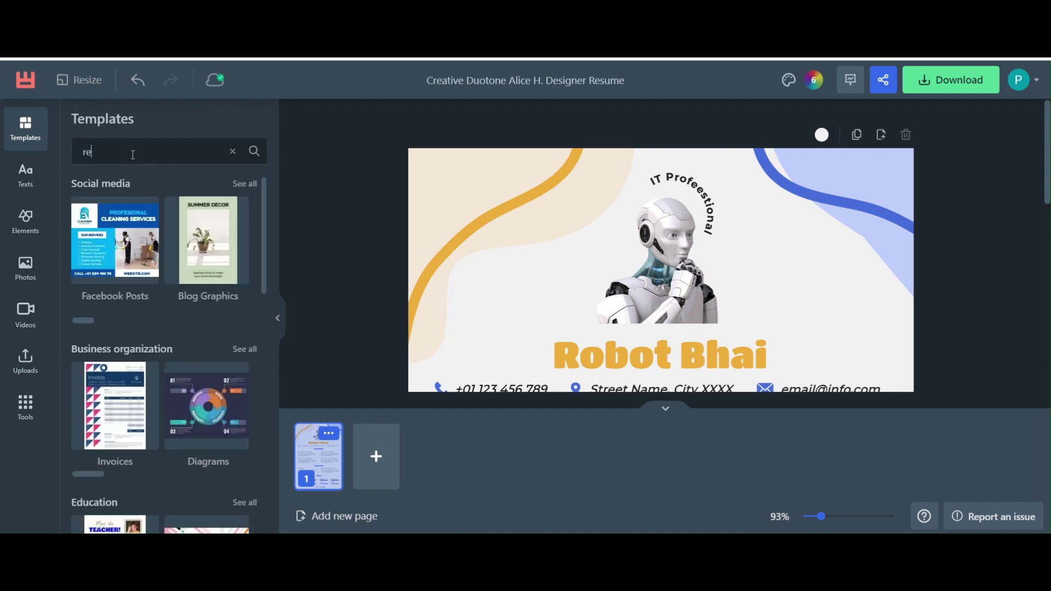
type("su")
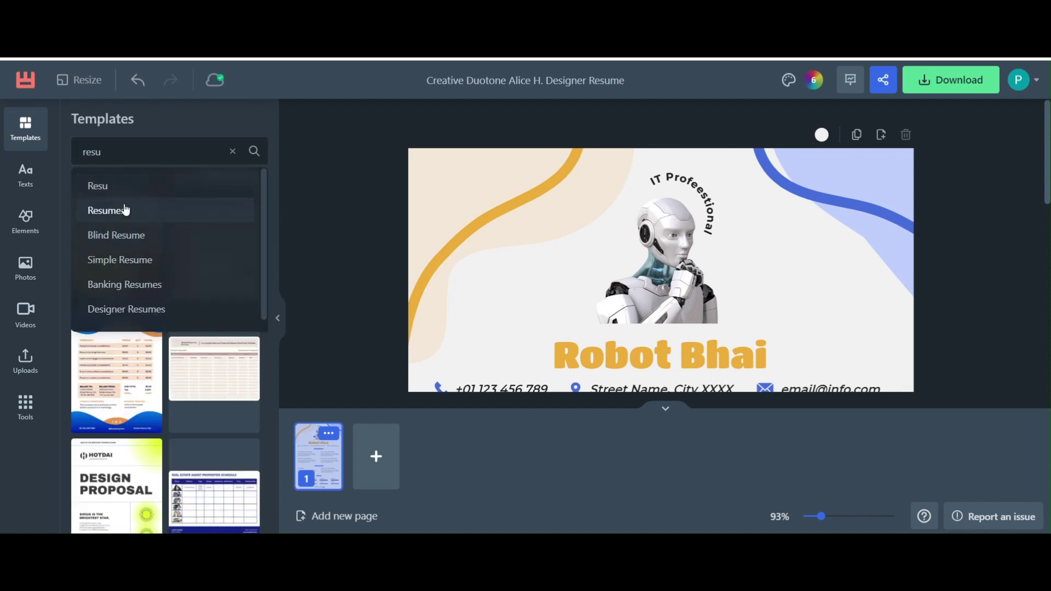
left_click(124, 210)
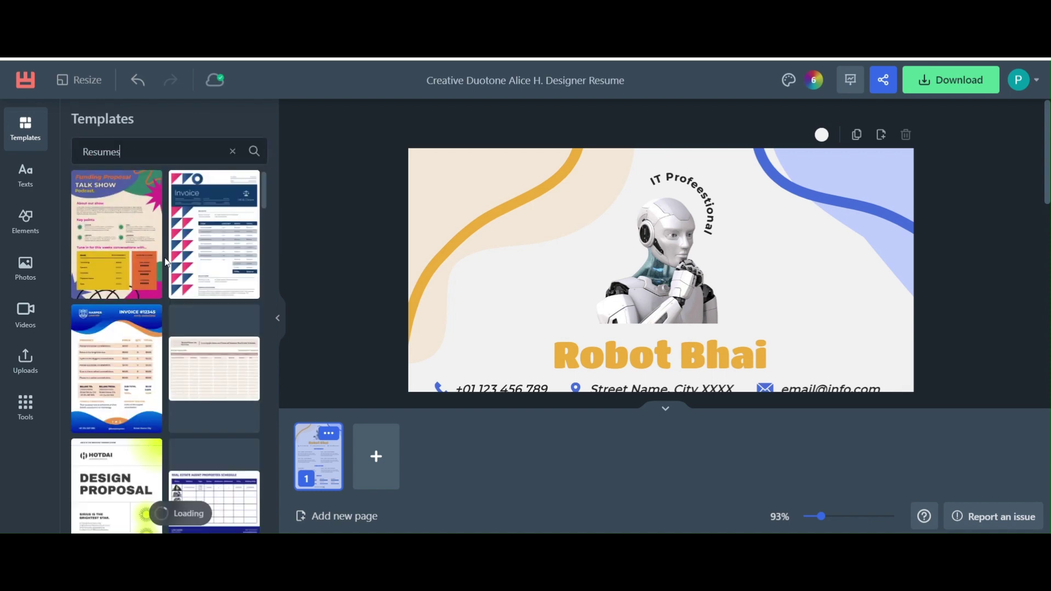
left_click(345, 516)
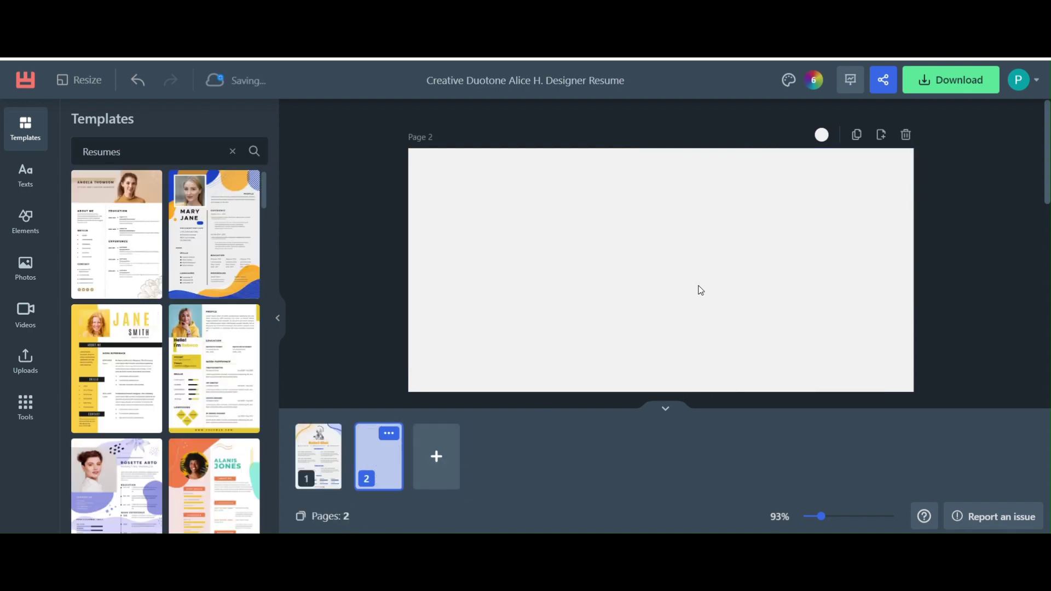
left_click(318, 455)
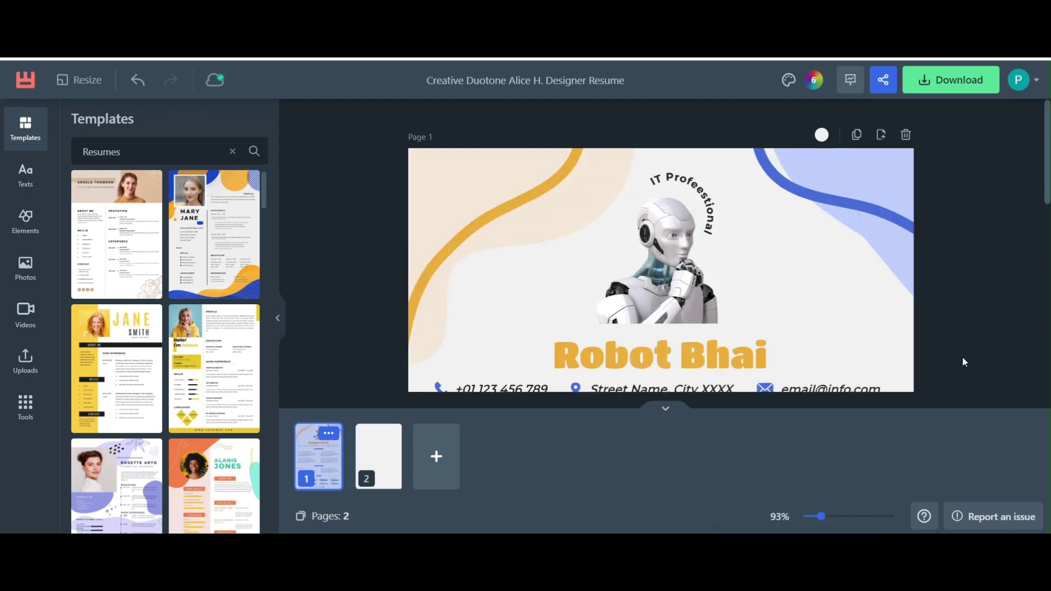
left_click(934, 83)
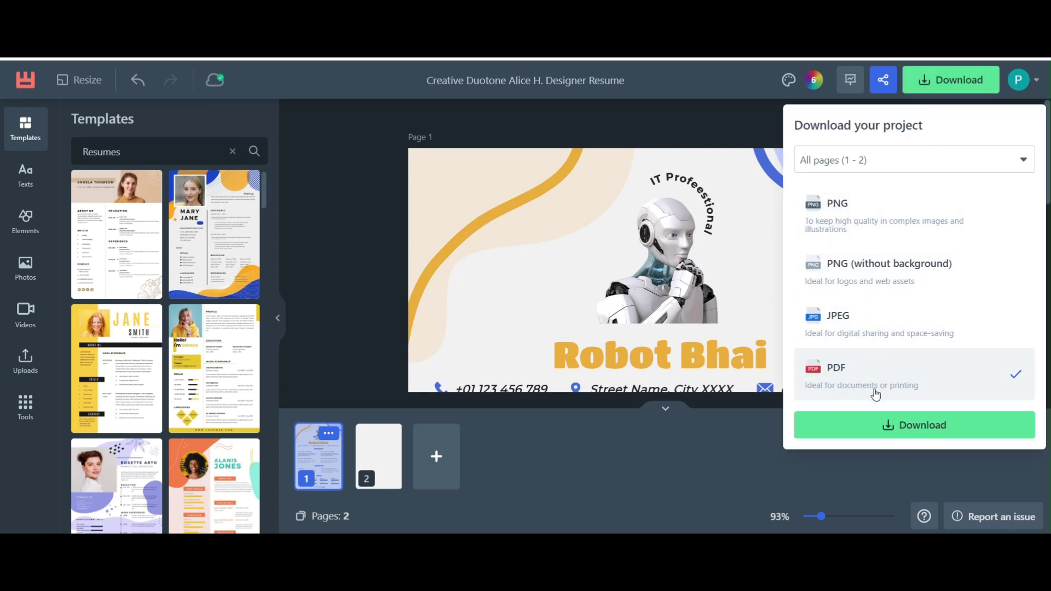
Download the two-page resume as a PDF and view it in Chrome's downloads list
left_click(901, 430)
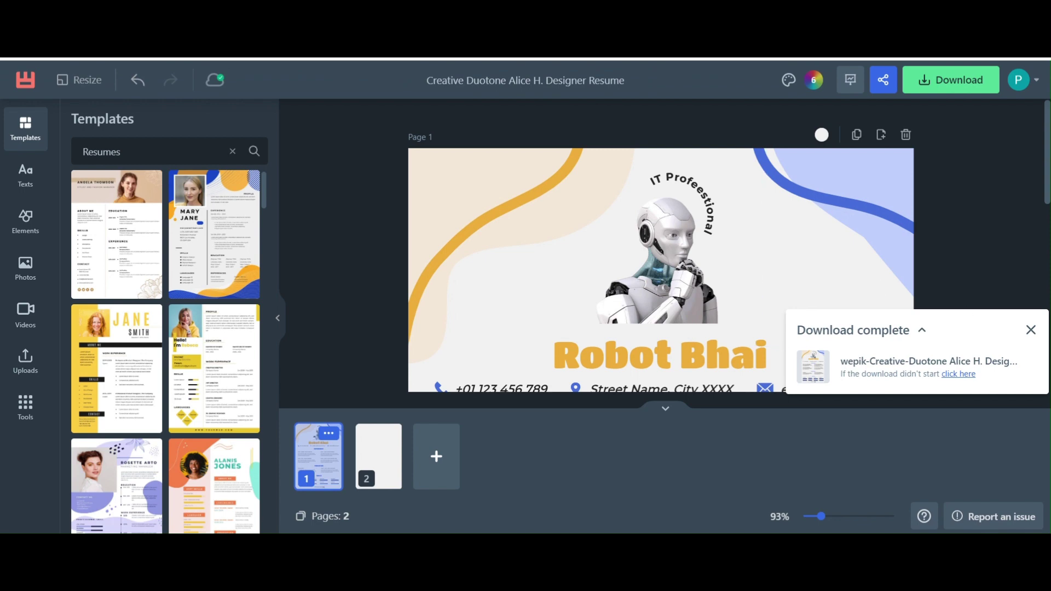
left_click(1032, 330)
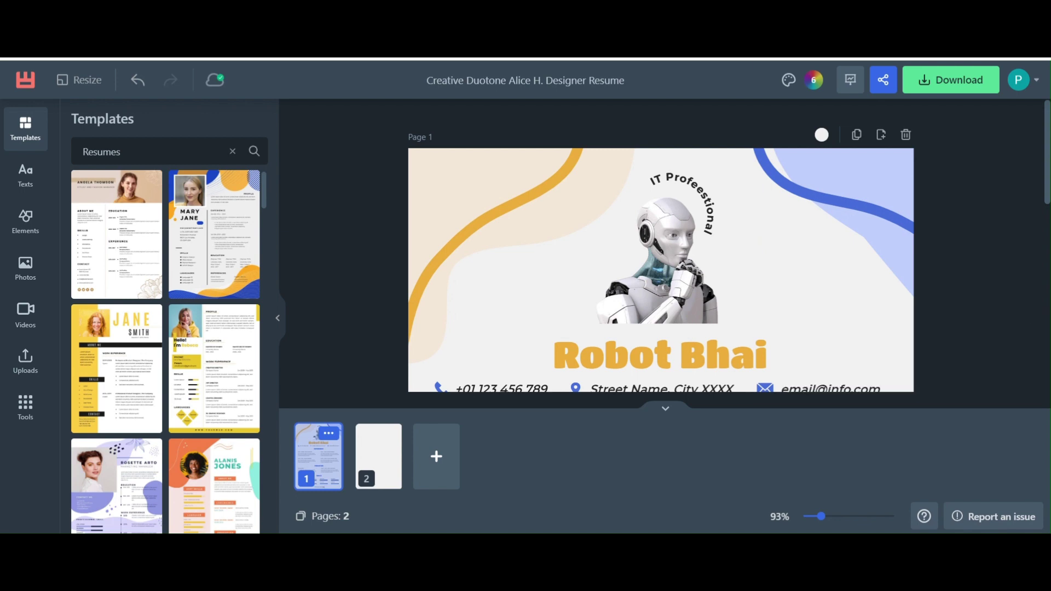
left_click(963, 52)
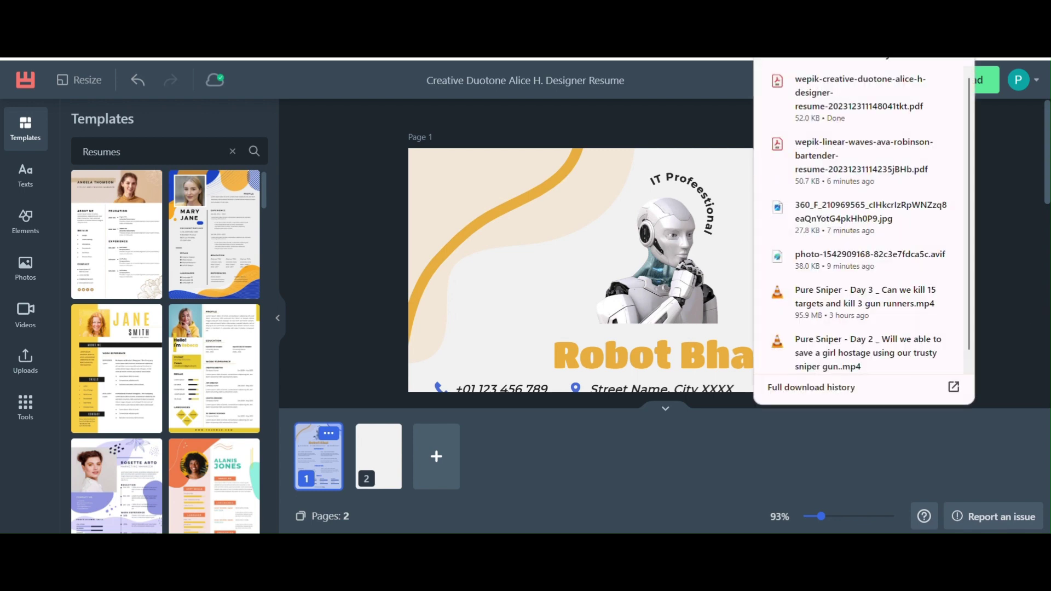
Open the downloaded resume PDF and scroll through the Robot Bhai page and blank second page
left_click(838, 95)
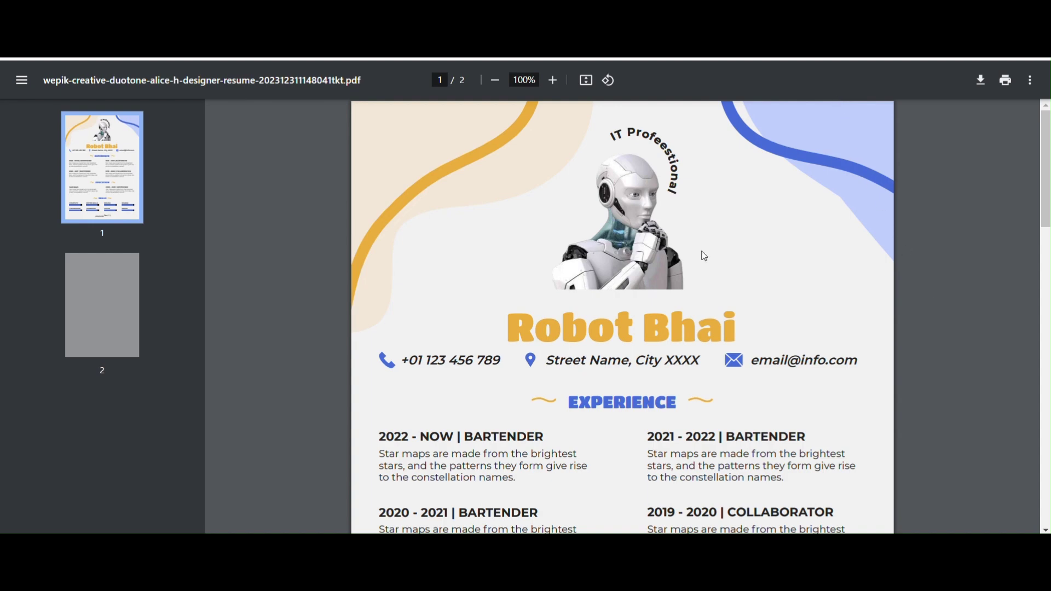
scroll(633, 198, "down", 1)
scroll(666, 313, "down", 5)
scroll(667, 313, "down", 5)
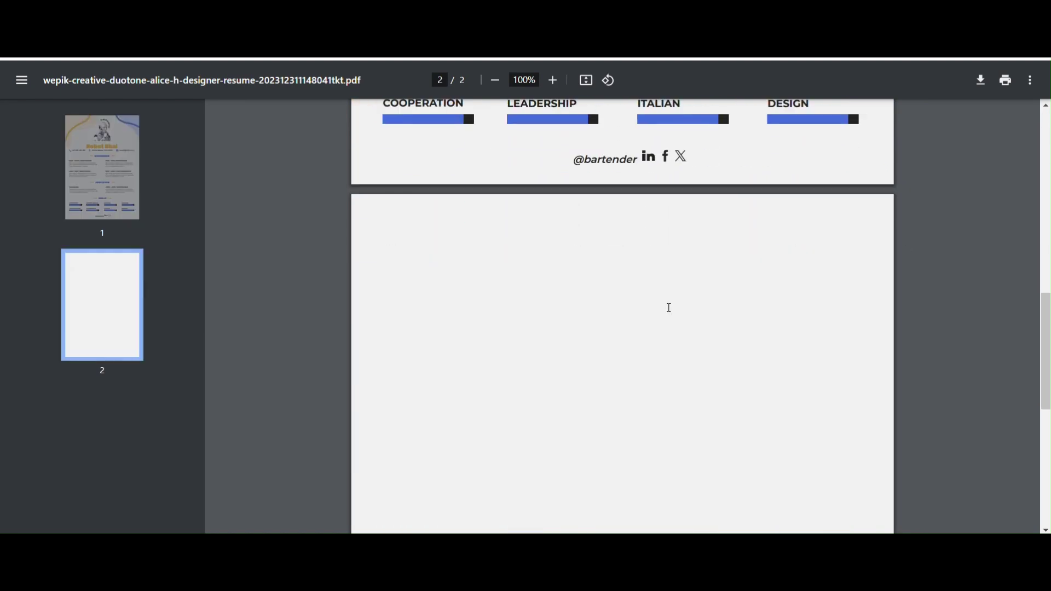
scroll(669, 304, "up", 4)
scroll(672, 301, "down", 4)
scroll(675, 298, "down", 2)
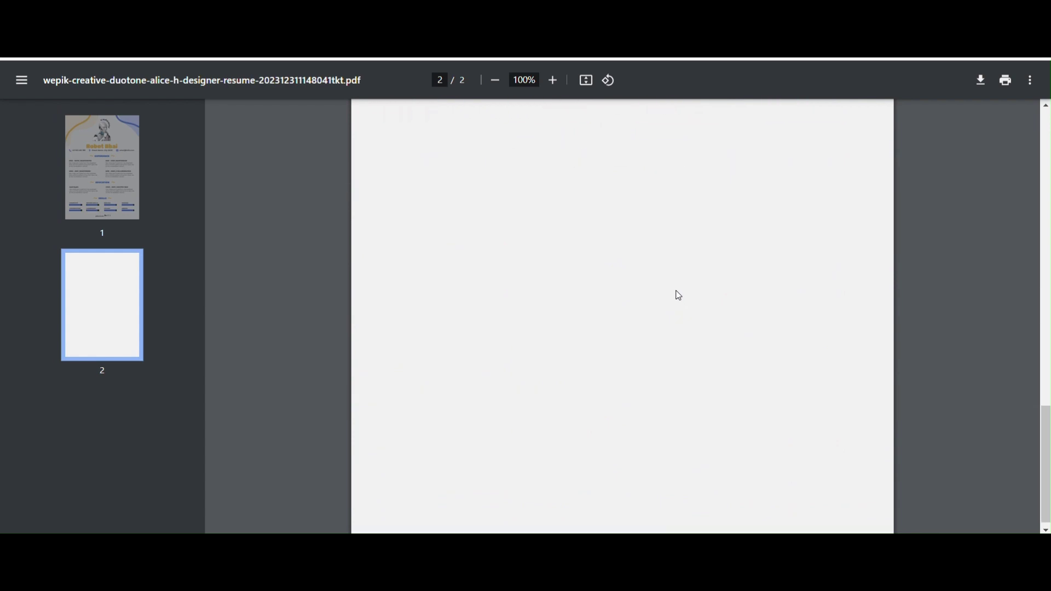
scroll(678, 295, "up", 10)
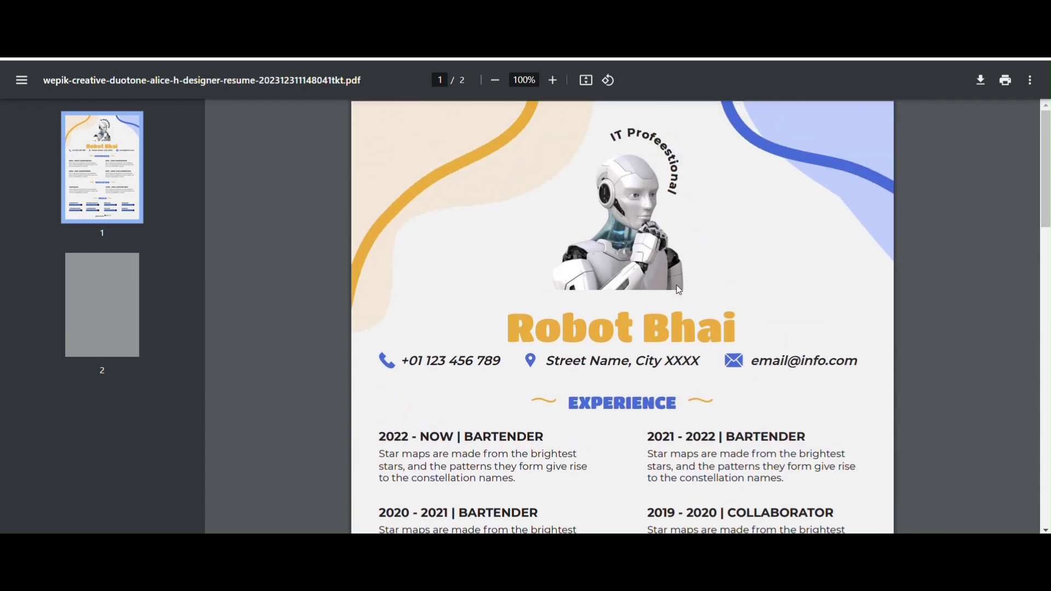